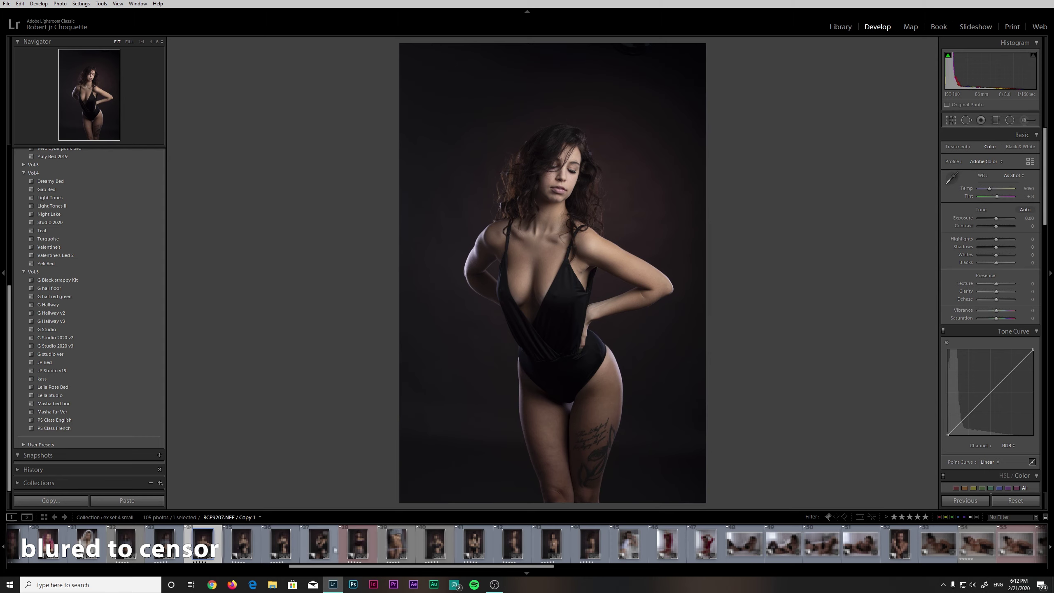
left_click_drag(336, 566, 651, 569)
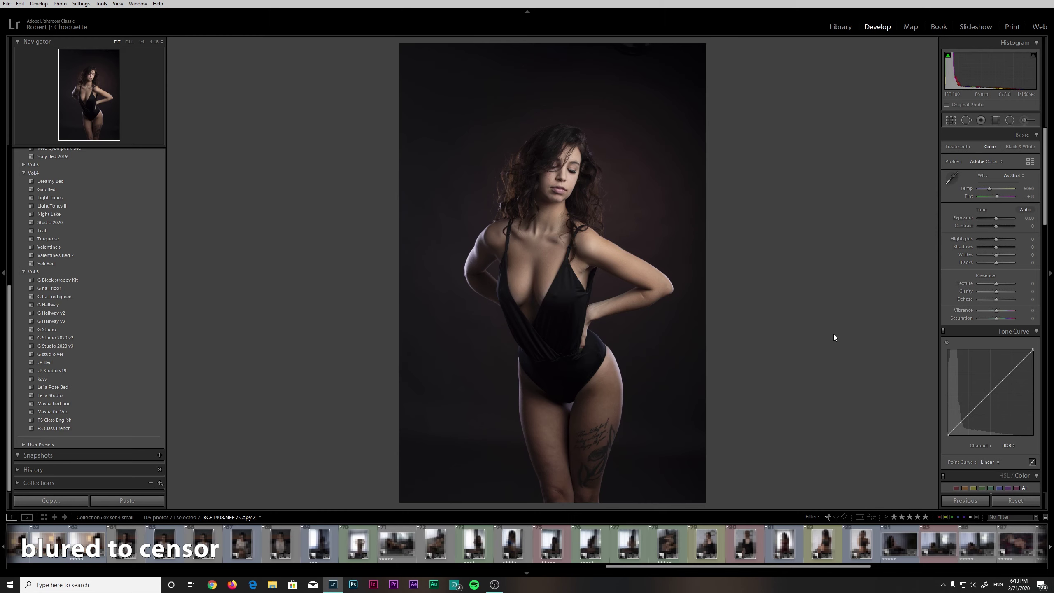
left_click_drag(742, 569, 686, 567)
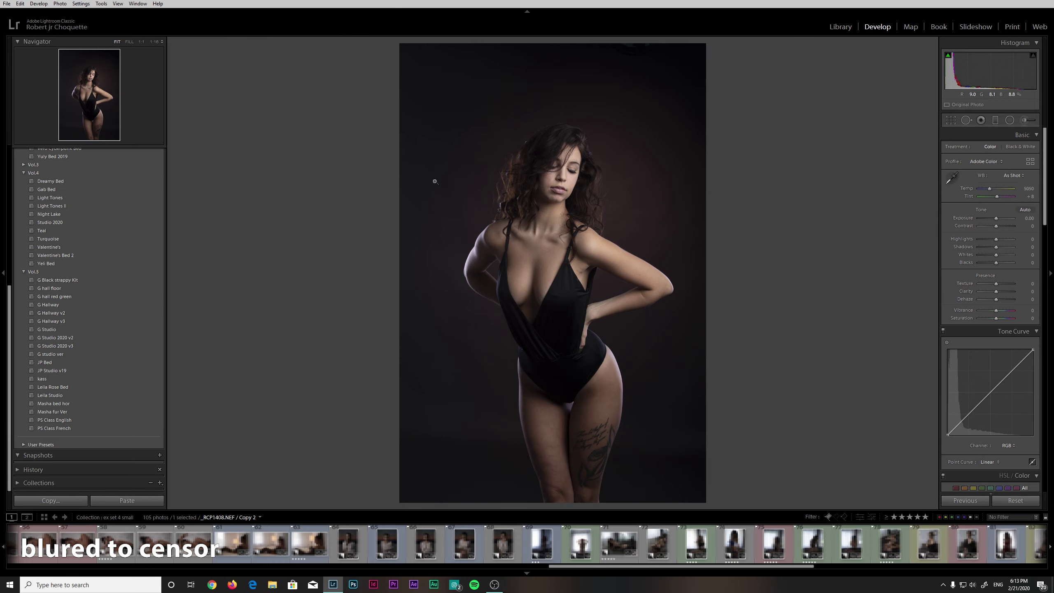
scroll(1044, 157, "down", 3)
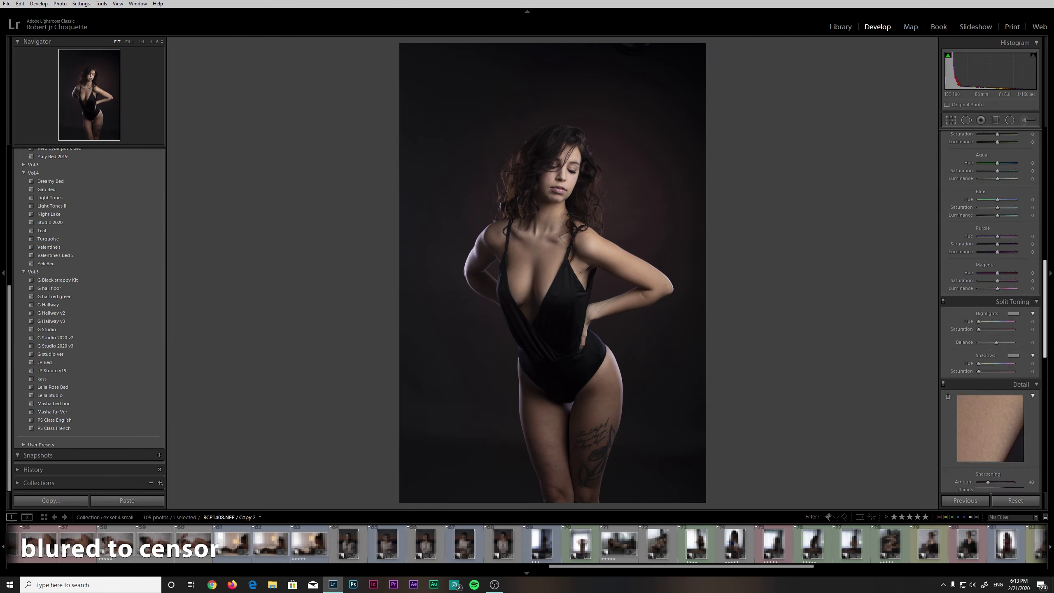
scroll(1044, 157, "up", 3)
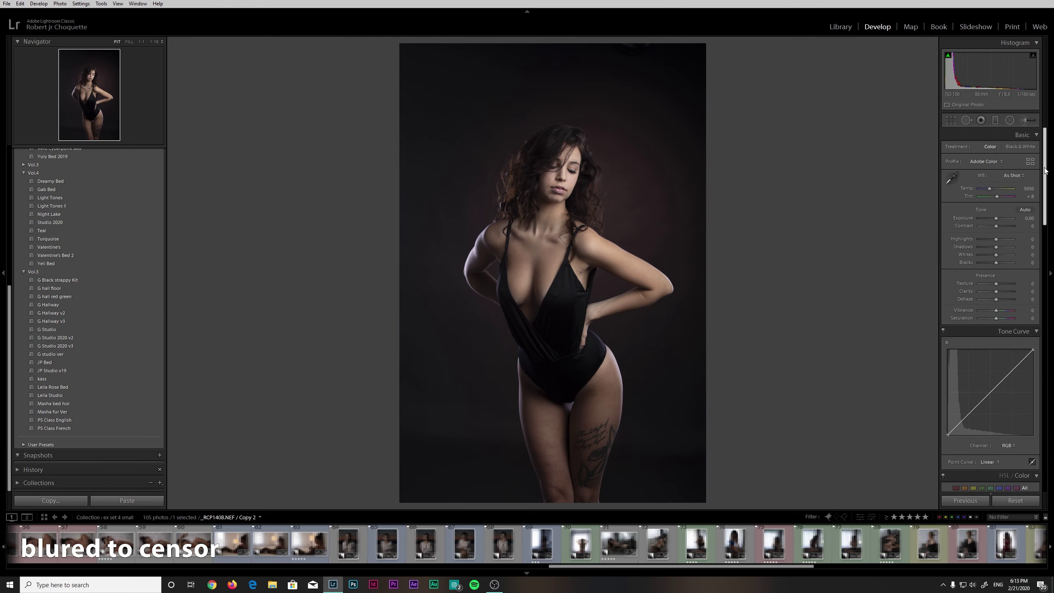
mouse_move(1043, 157)
left_mouse_down()
mouse_move(1047, 402)
mouse_move(1048, 169)
left_mouse_up()
Step: Hide the develop adjustments to enlarge the image area and apply the Studio 2020 preset to the black bodysuit portrait
key("F8")
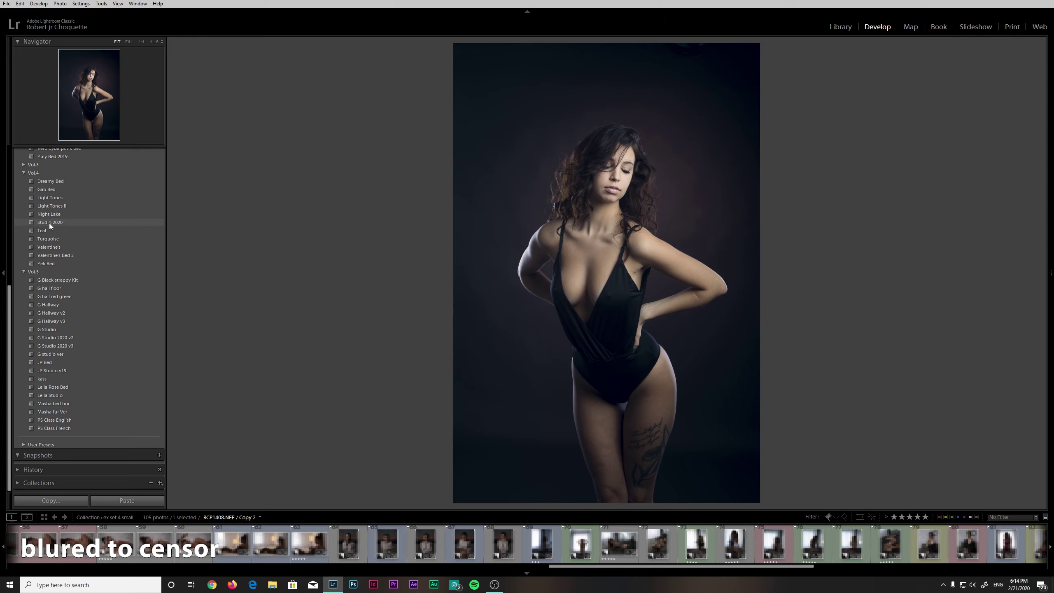
left_click(151, 225)
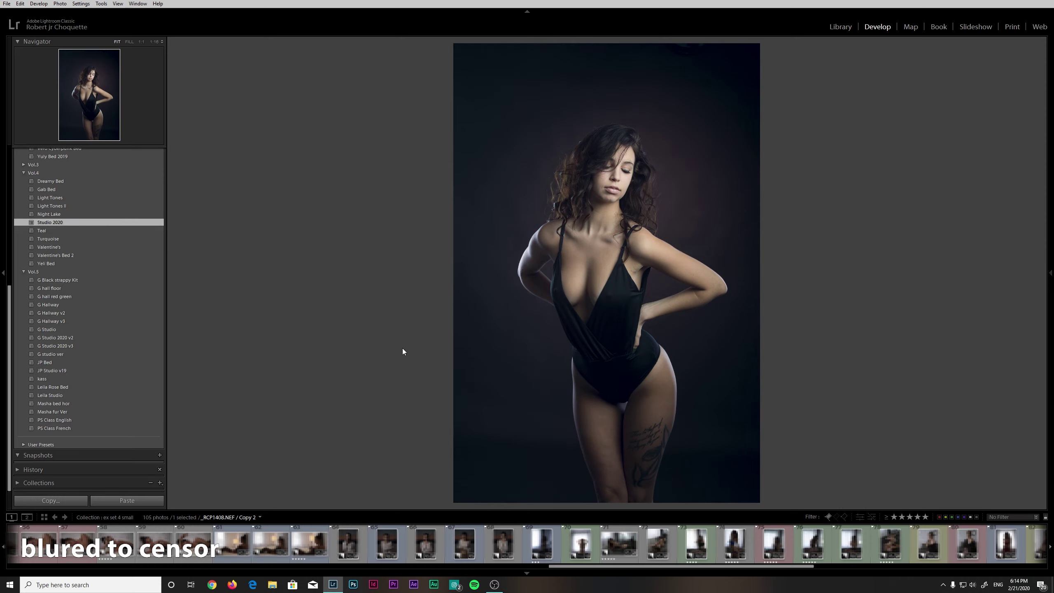
Step: Apply the Studio 2020 preset to the full-length black lingerie studio photo, third in the collection
left_click_drag(605, 566, 66, 567)
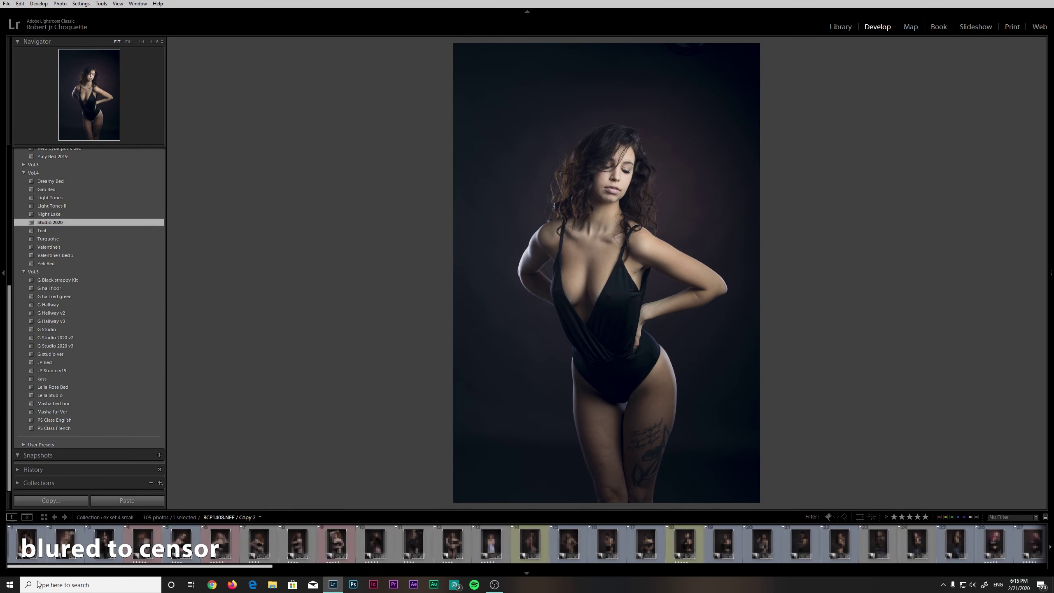
left_click(104, 536)
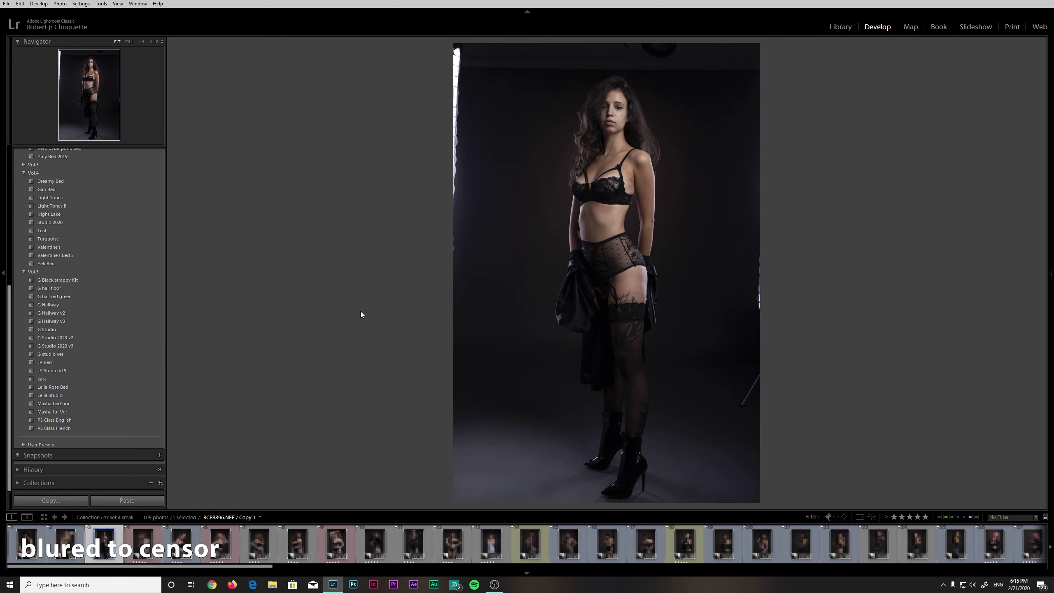
key("F8")
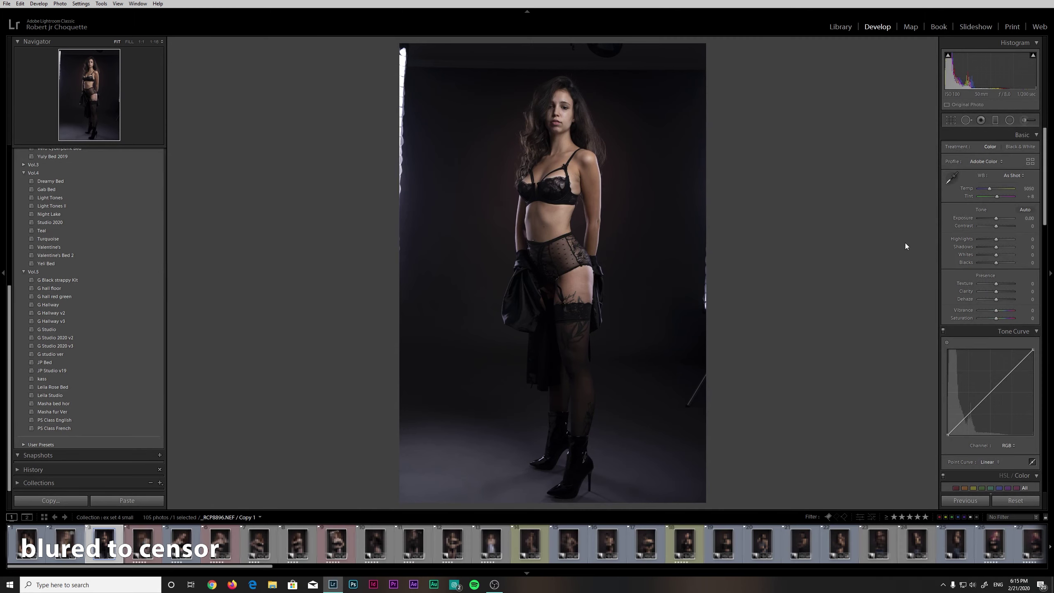
left_click(1047, 183)
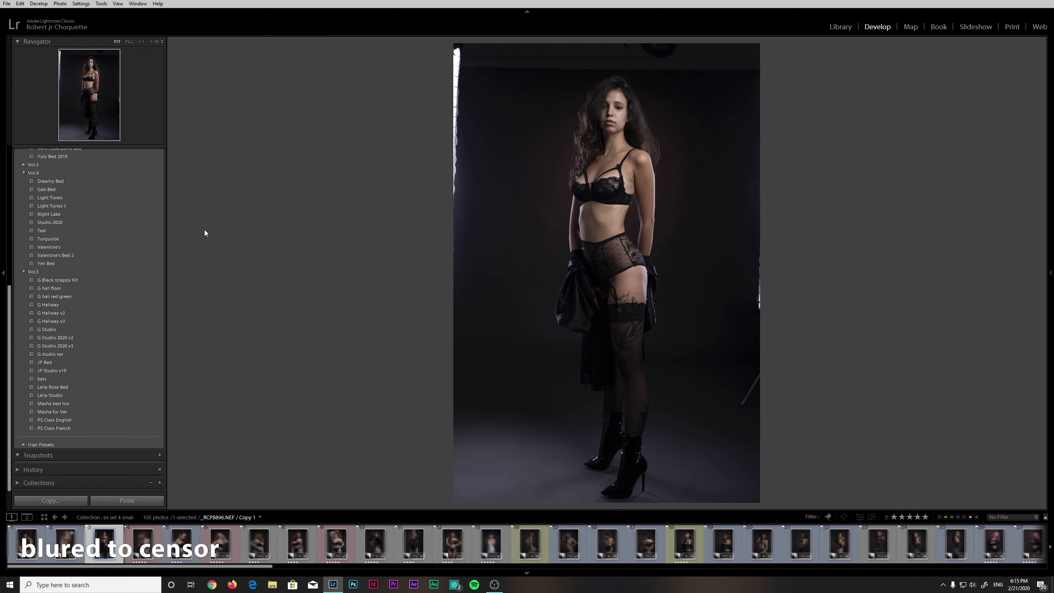
left_click(61, 224)
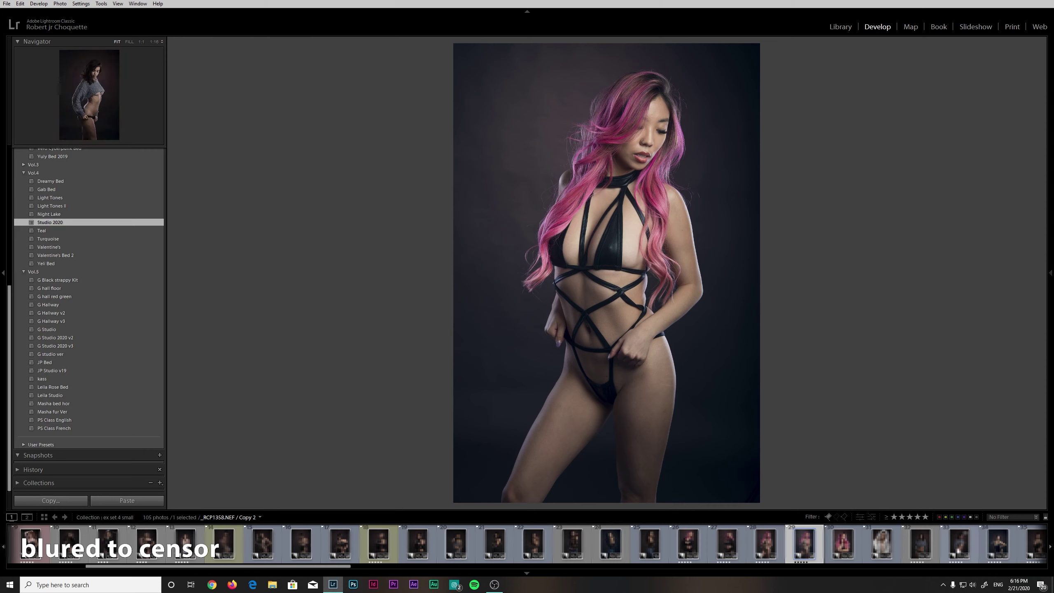
Step: Apply the Studio 2020 preset to the grey cropped-sweater studio photo
left_click(959, 543)
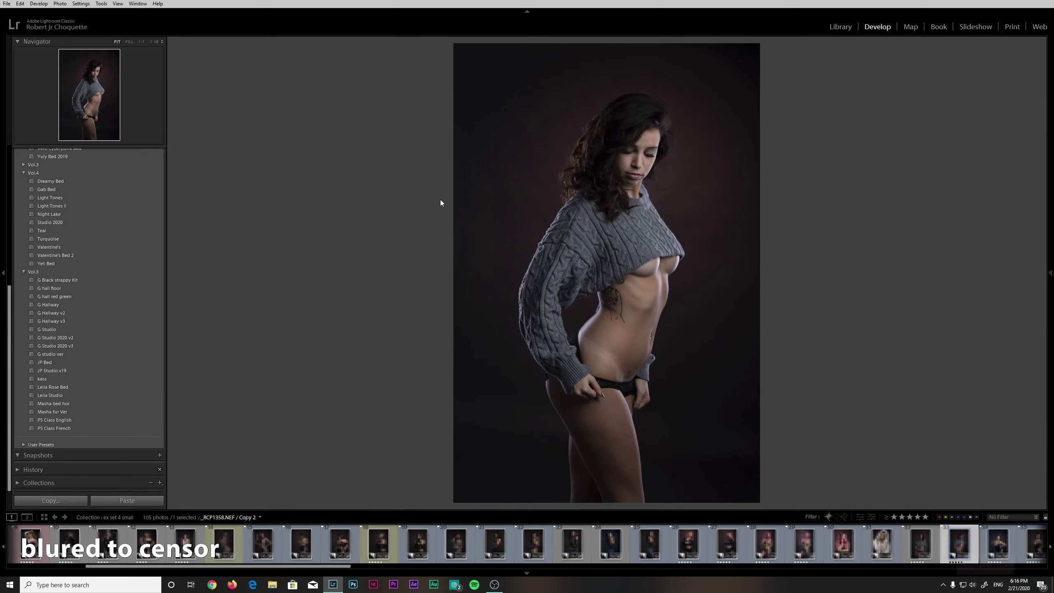
left_click(66, 222)
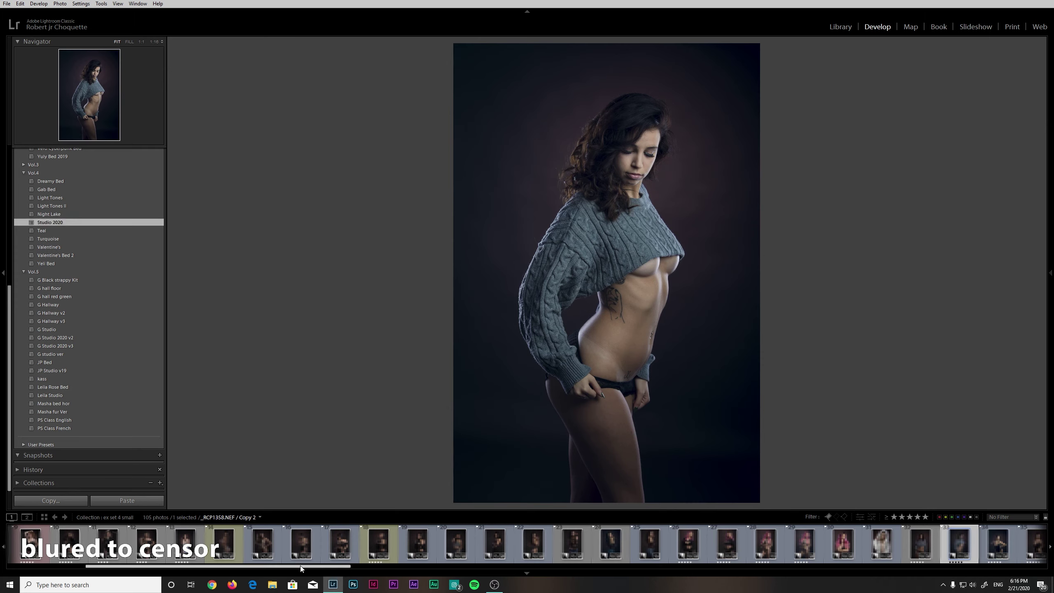
Step: Apply the Studio 2020 preset to the burgundy off-shoulder sweater studio photo
left_click_drag(303, 567, 500, 574)
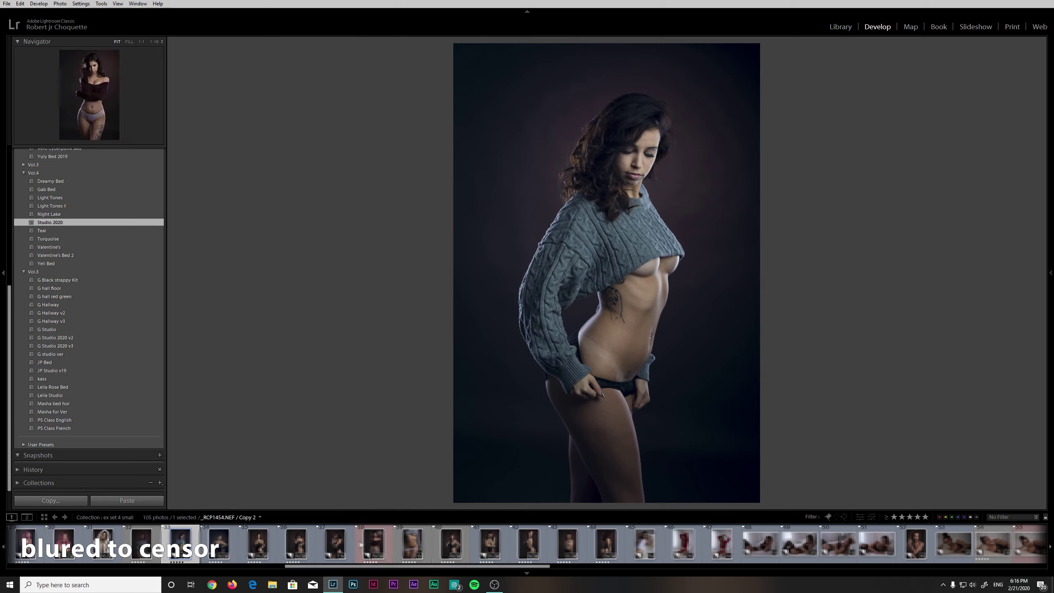
left_click(364, 547)
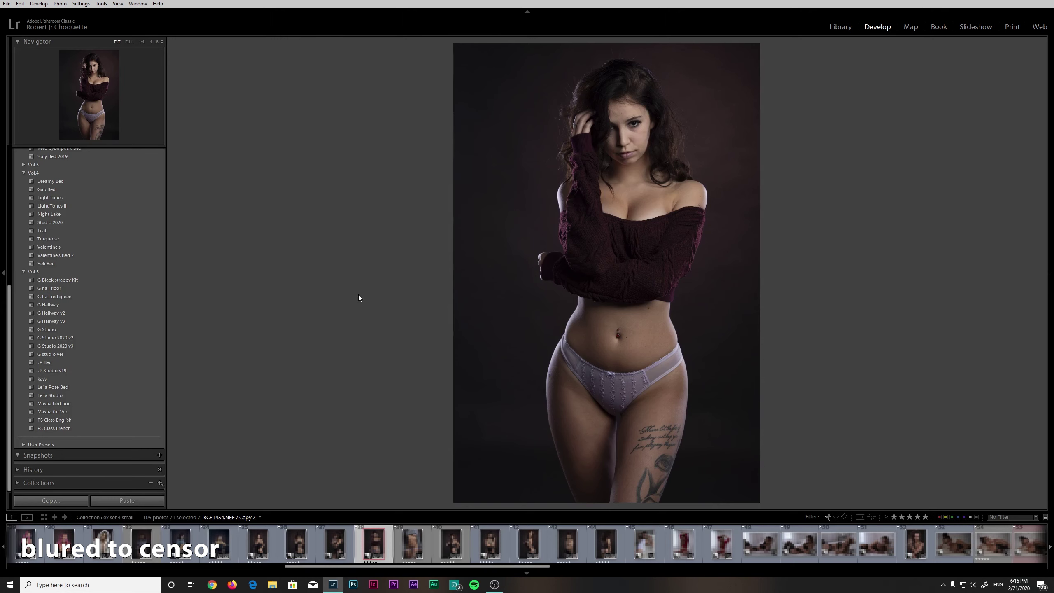
left_click(1051, 273)
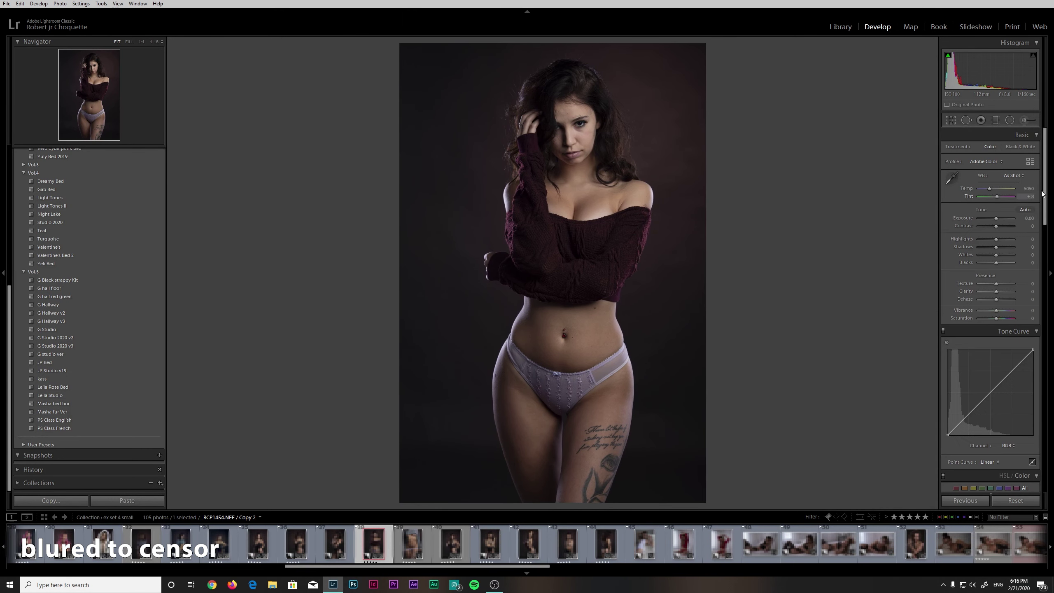
key("F8")
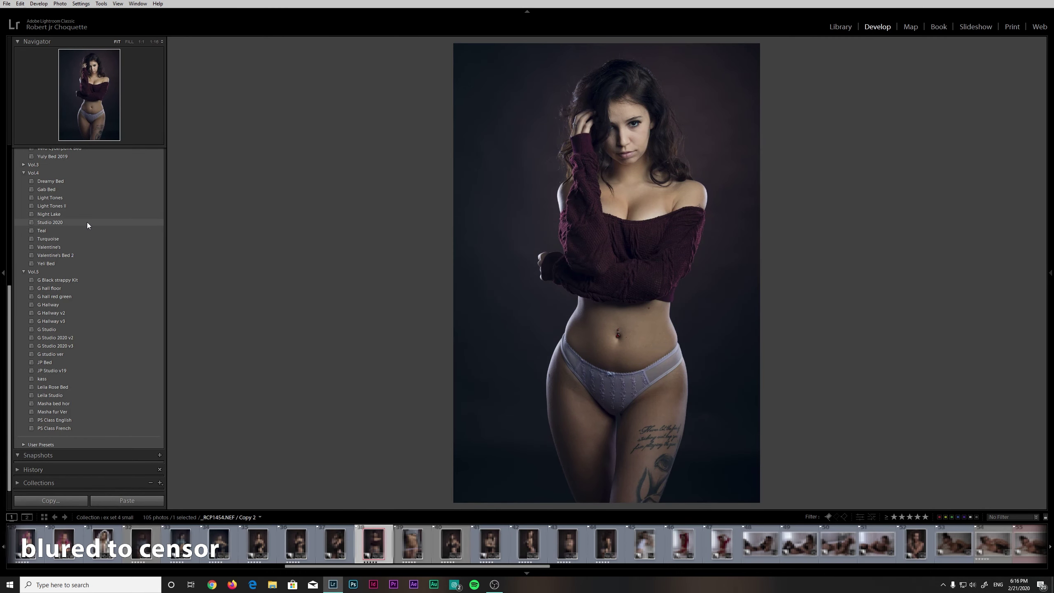
left_click(87, 223)
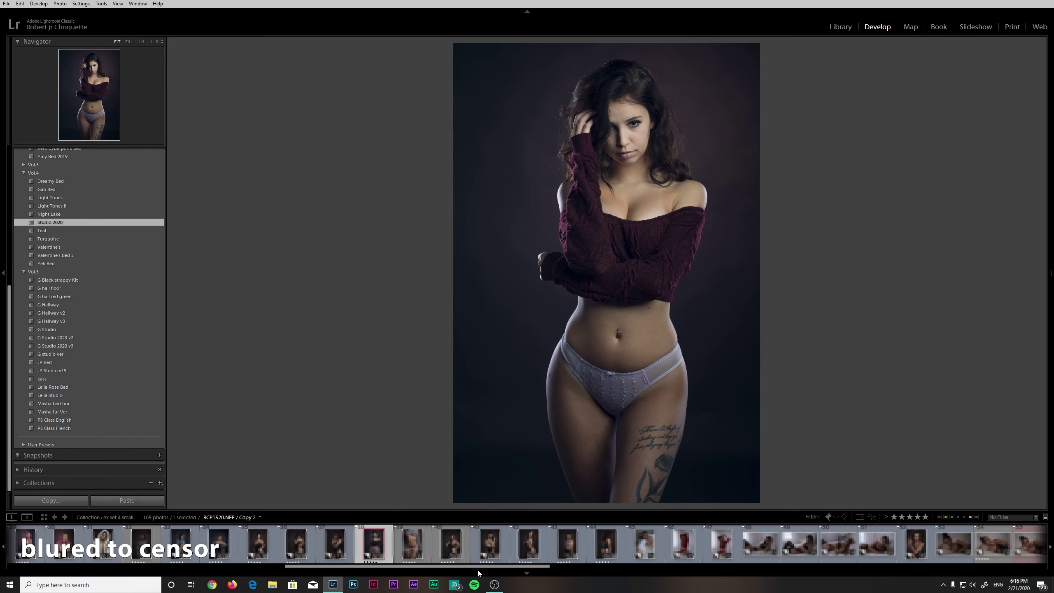
Step: Apply the Dreamy Bed preset from Vol.4 to photo 53, the first shot of the fur-blanket bed series
left_click_drag(484, 567, 570, 568)
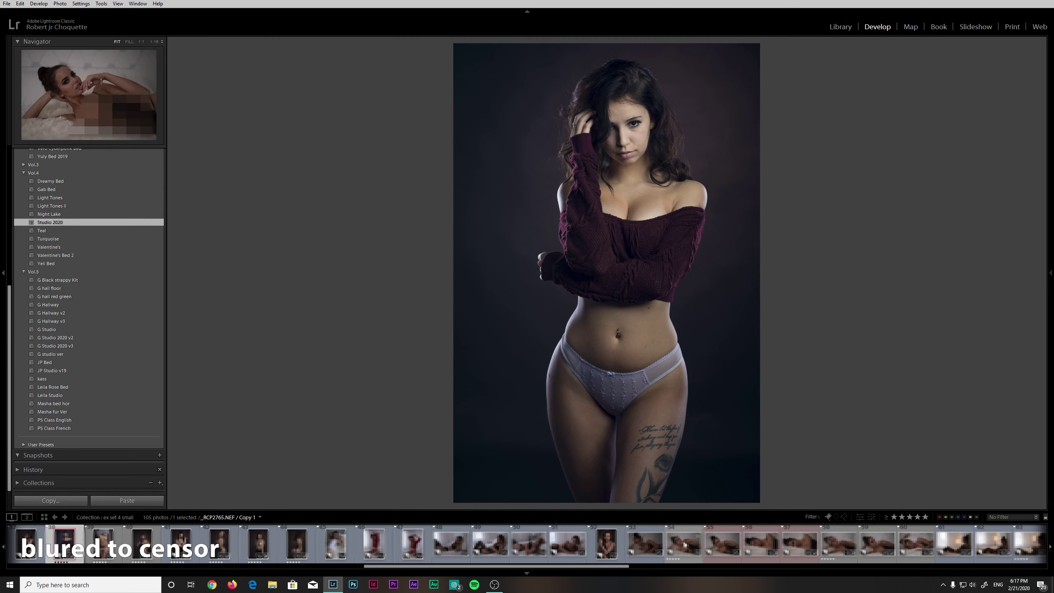
left_click(653, 546)
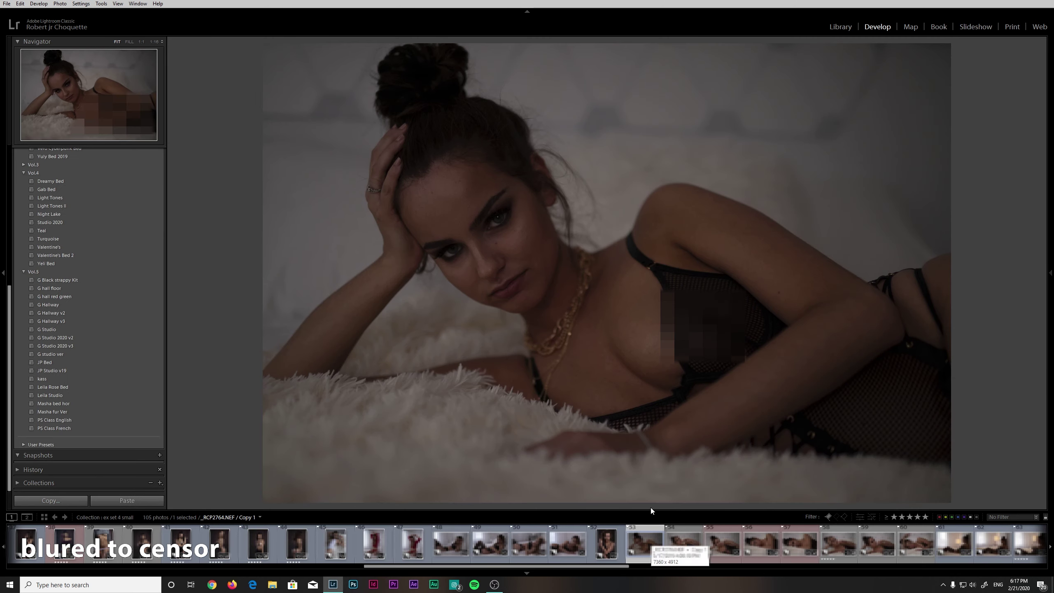
left_click(723, 547)
left_click(645, 544)
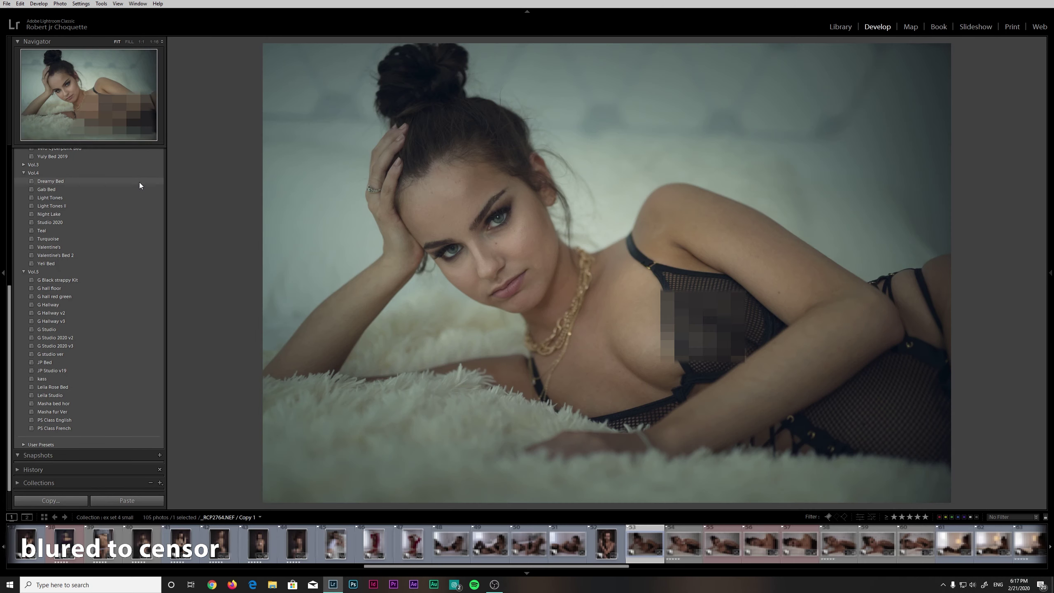
left_click(139, 183)
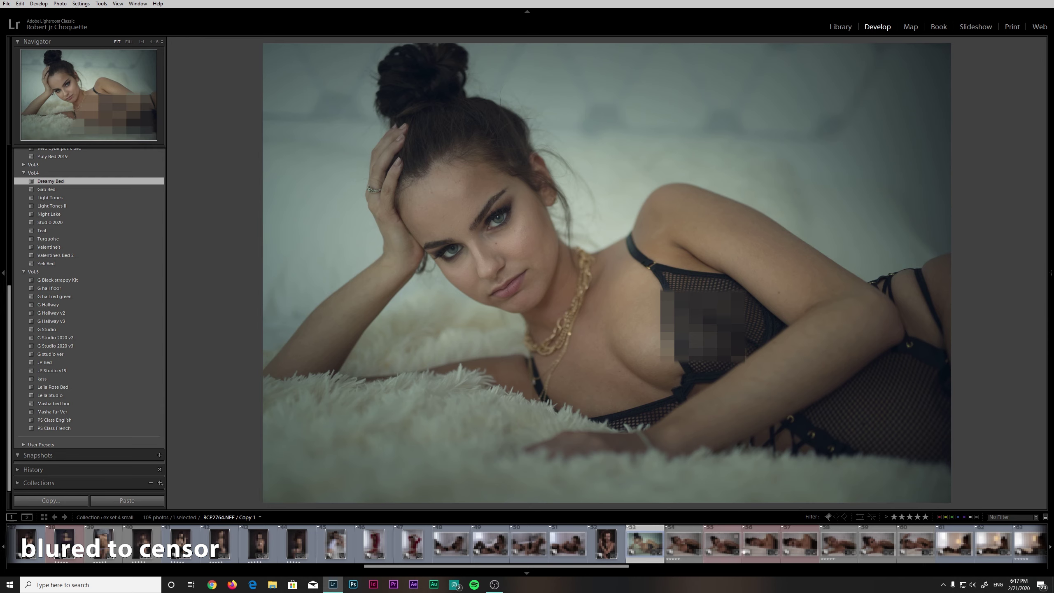
Step: Select bed photos 53 to 60 with photo 53 as the source and synchronize its develop settings across them
left_click(800, 542)
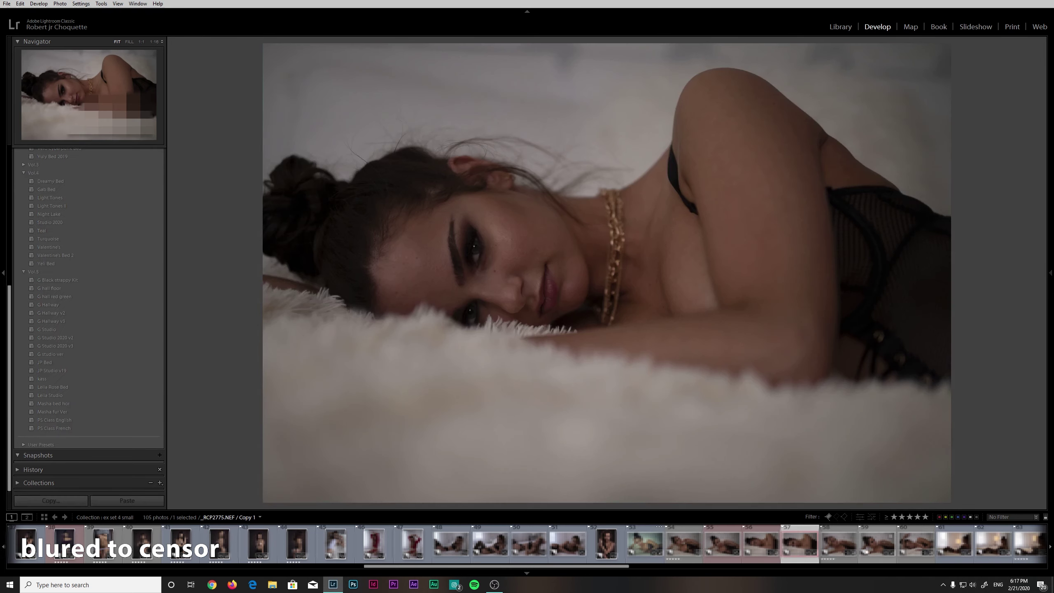
left_click(879, 550)
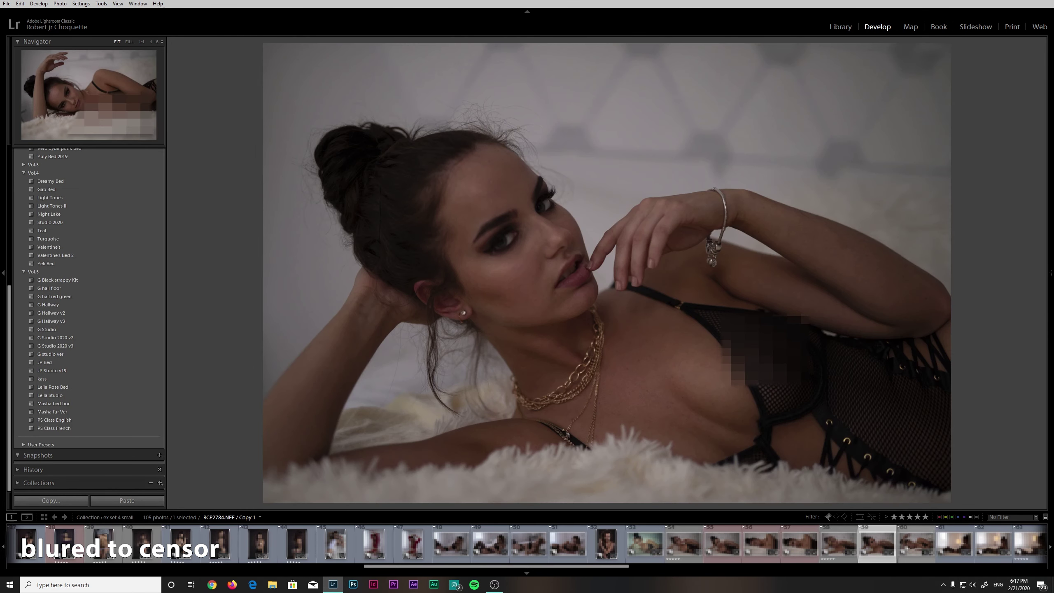
left_click(644, 542)
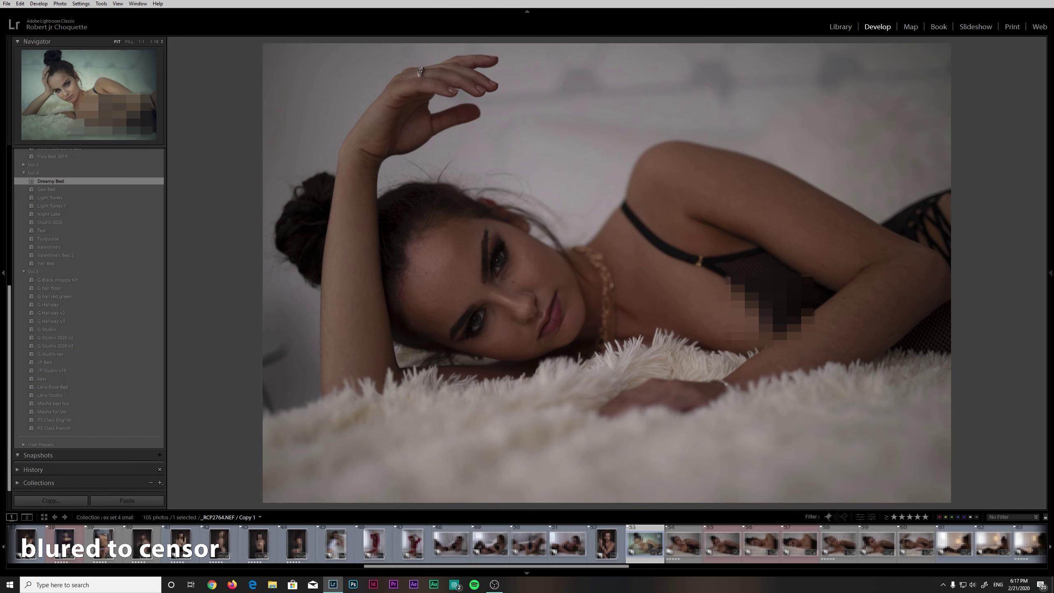
left_click(879, 544)
left_click(645, 542, "shift")
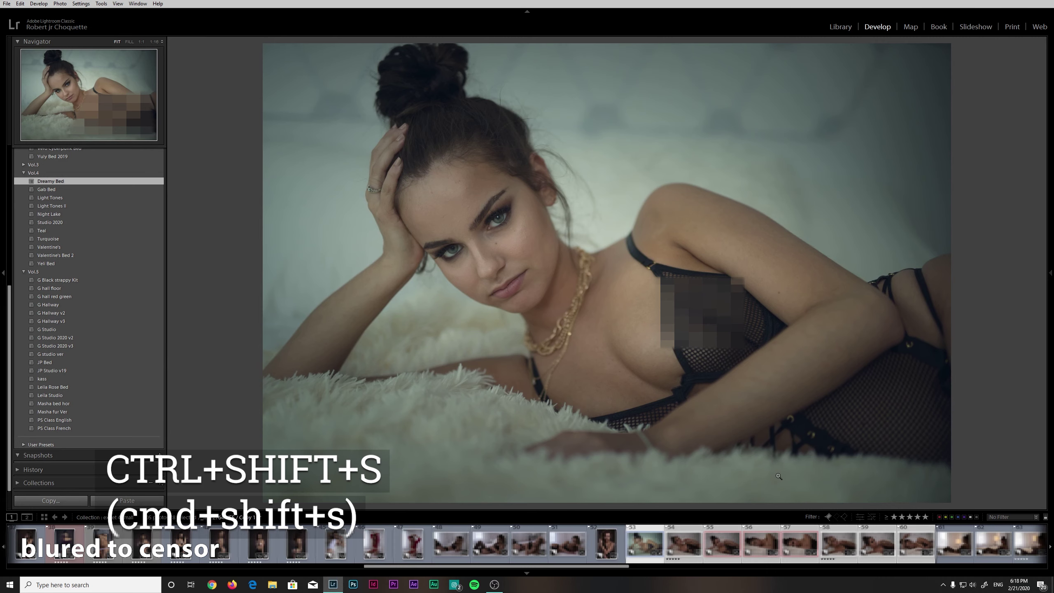
key("ctrl+shift+s")
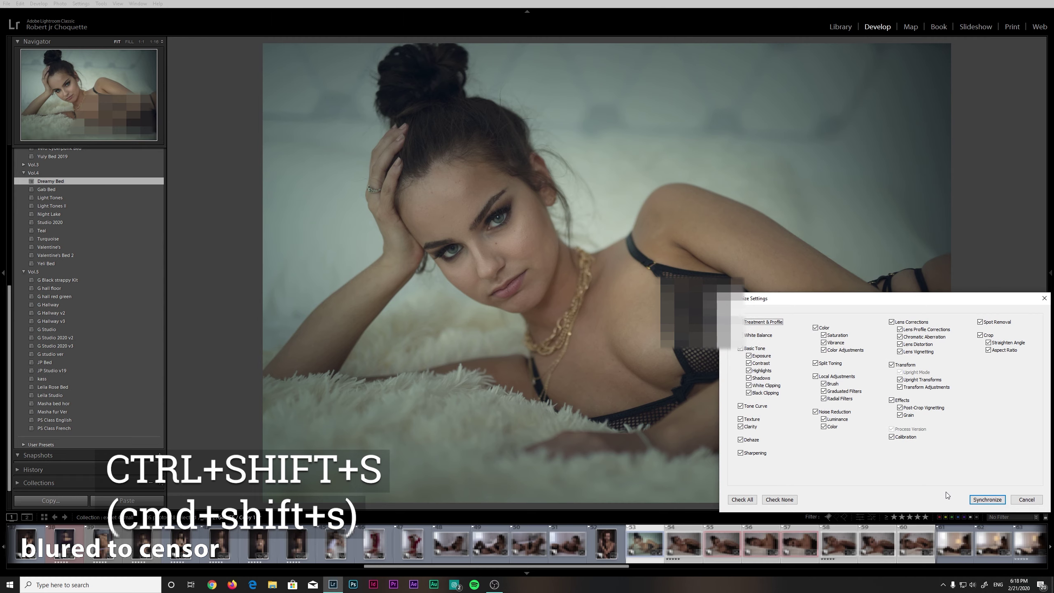
left_click(986, 500)
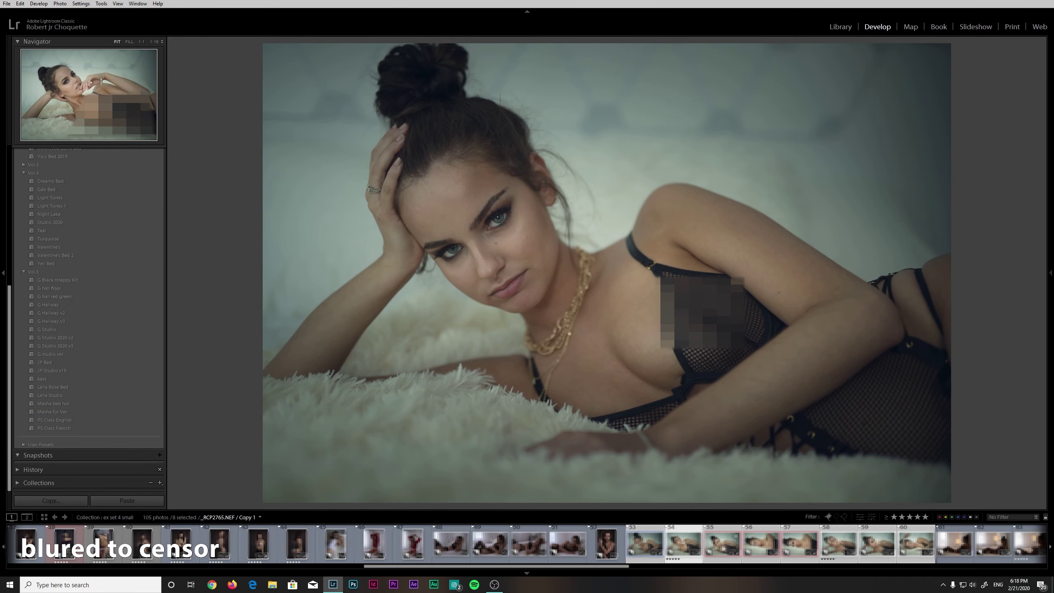
Step: Look through the synchronized bed photos to check the look on each shot
left_click(686, 547)
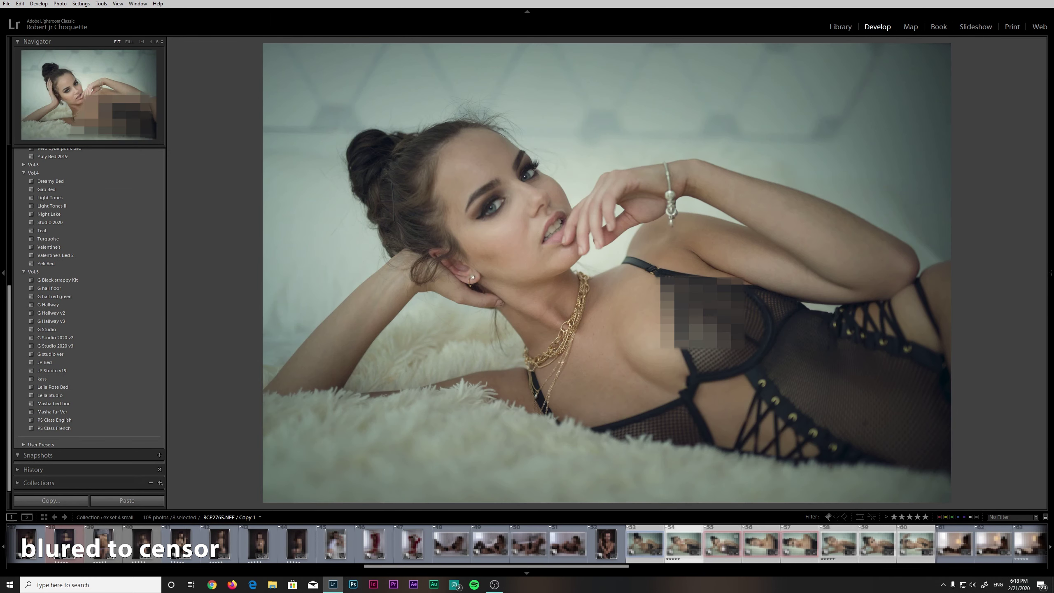
left_click(759, 547)
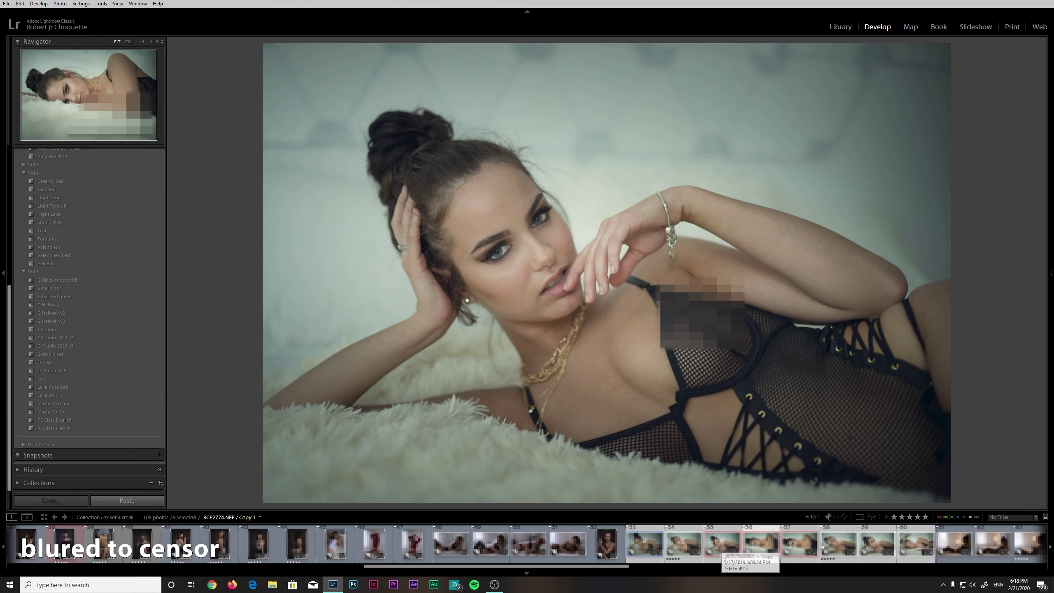
left_click(800, 548)
left_click(838, 547)
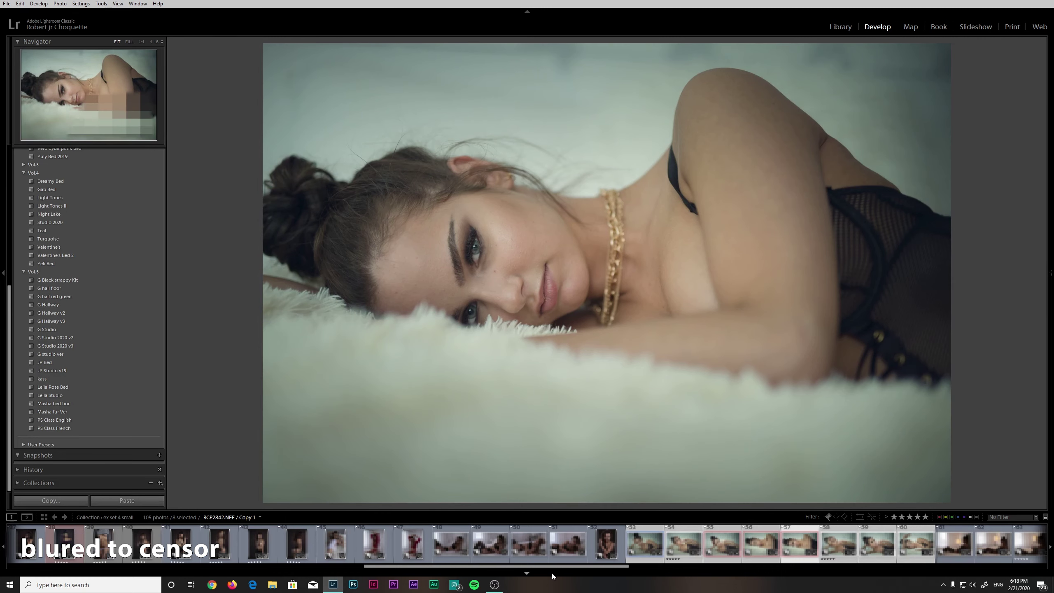
Step: Open bed photo 63, the woman seated beside the lamp, and preview the Vol.4 presets on it one after another
left_click_drag(417, 569, 550, 569)
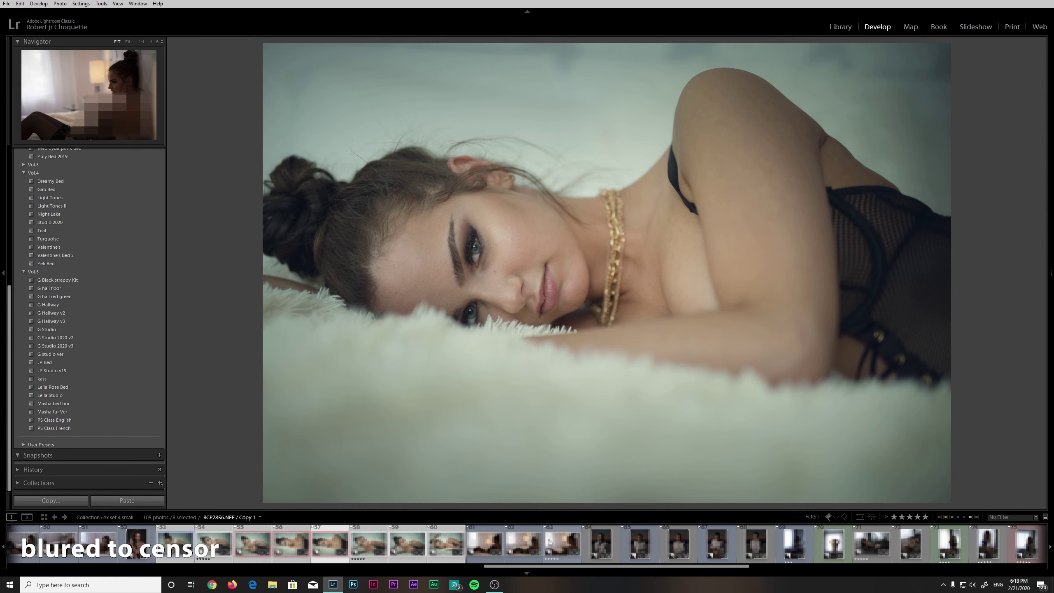
left_click(548, 542)
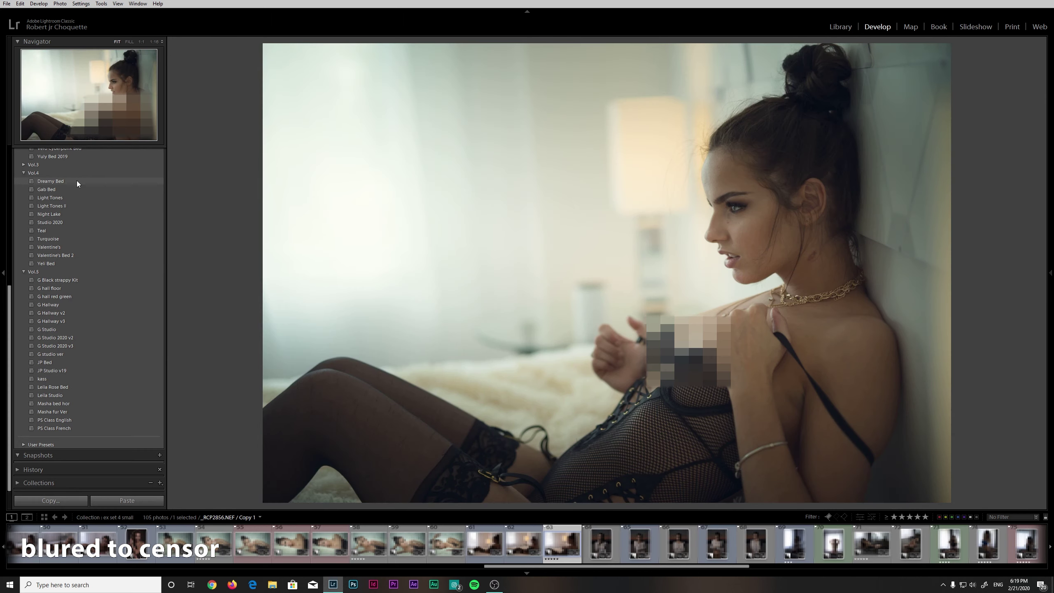
left_click(78, 189)
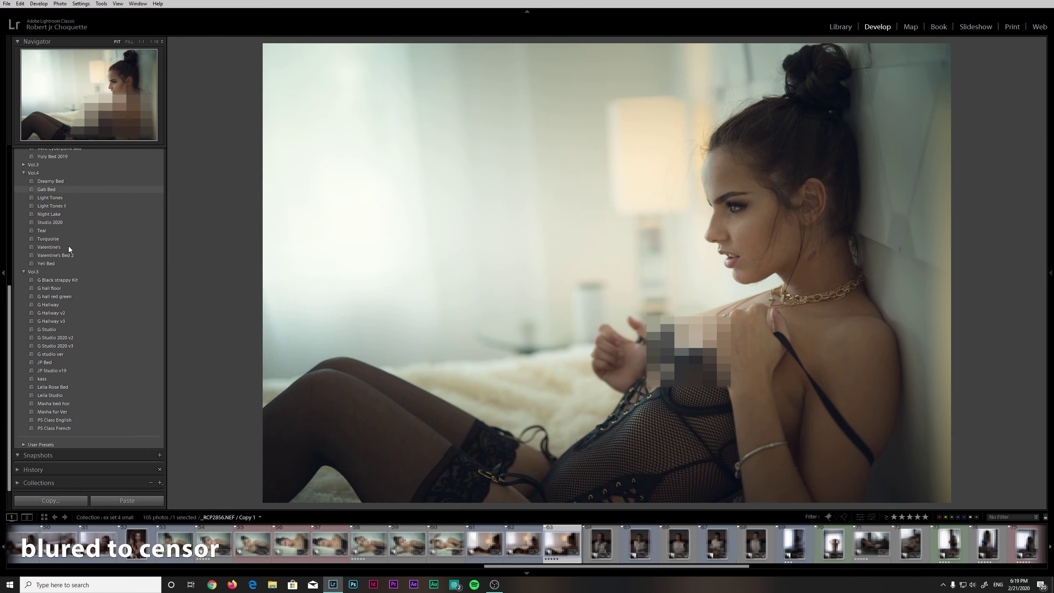
left_click(57, 264)
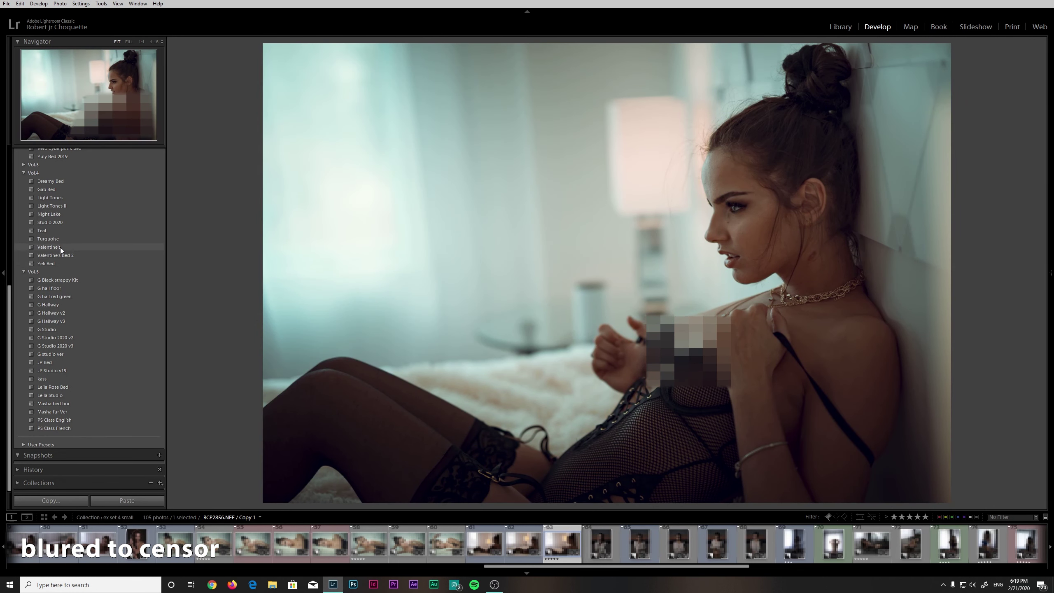
left_click(60, 247)
left_click(62, 241)
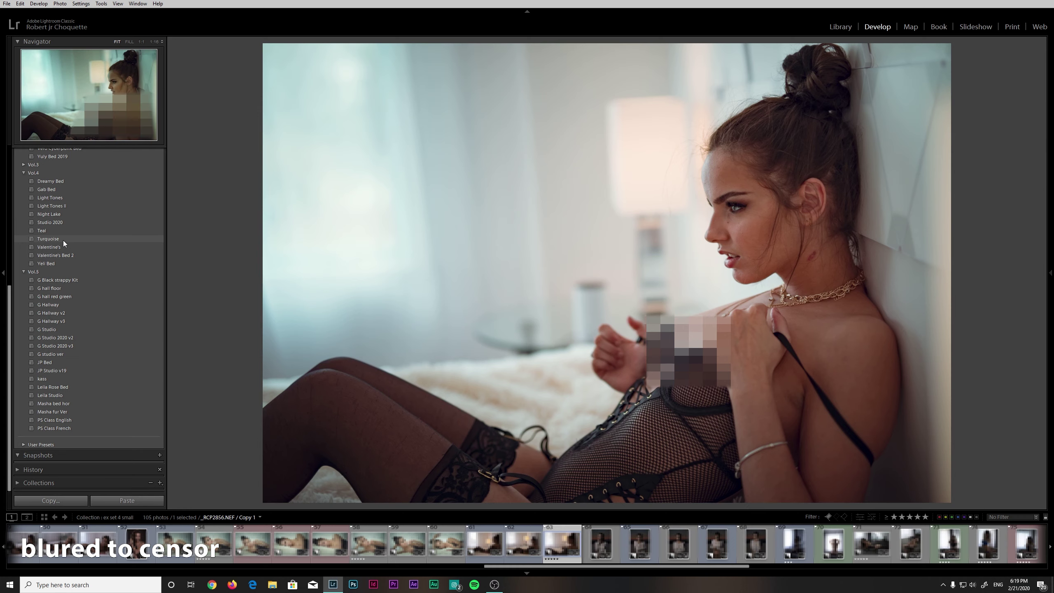
left_click(66, 232)
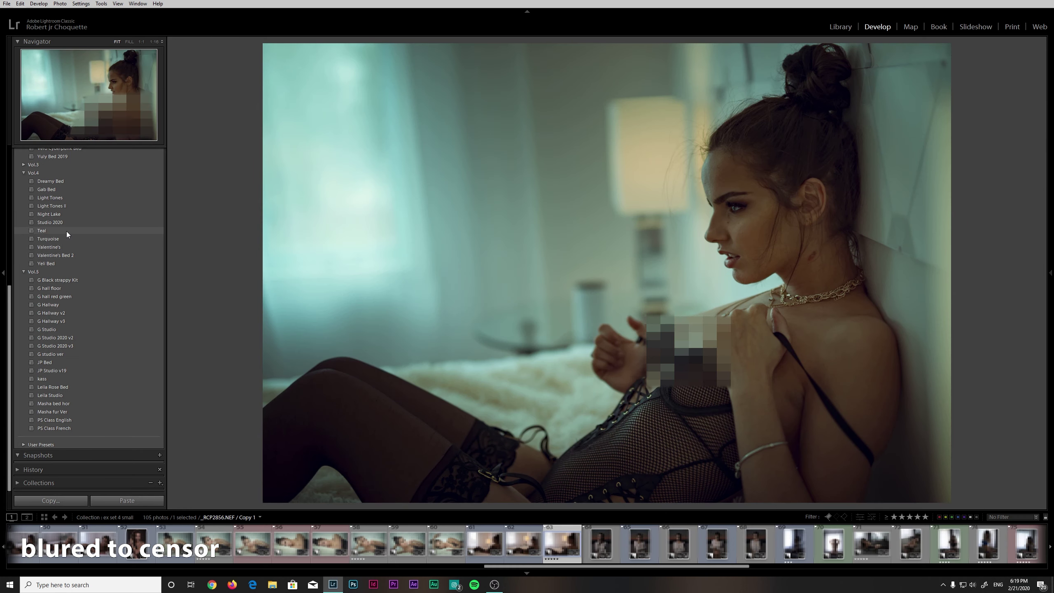
left_click(69, 224)
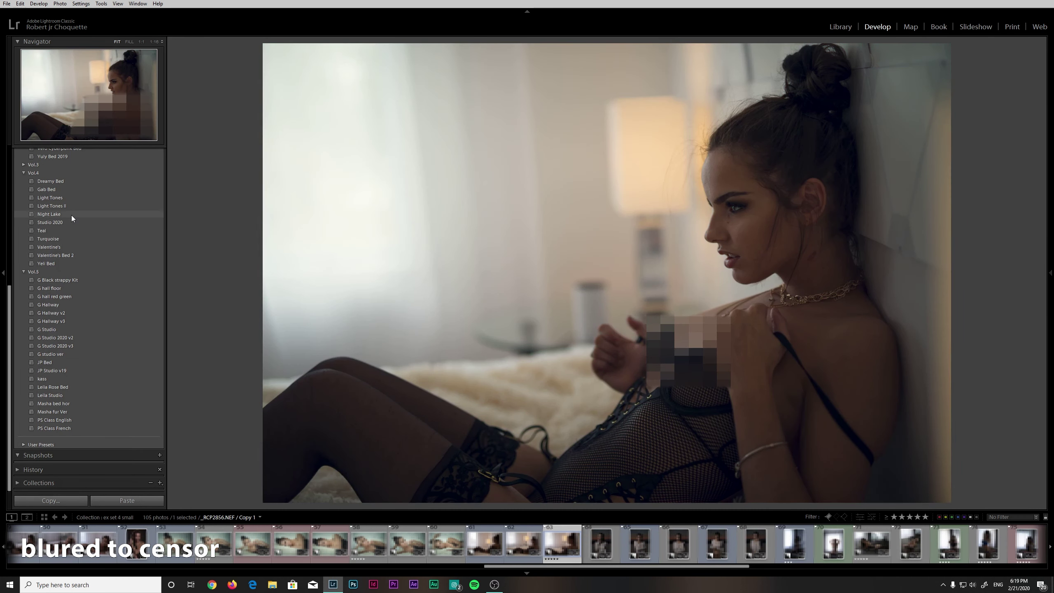
left_click(70, 215)
left_click(75, 206)
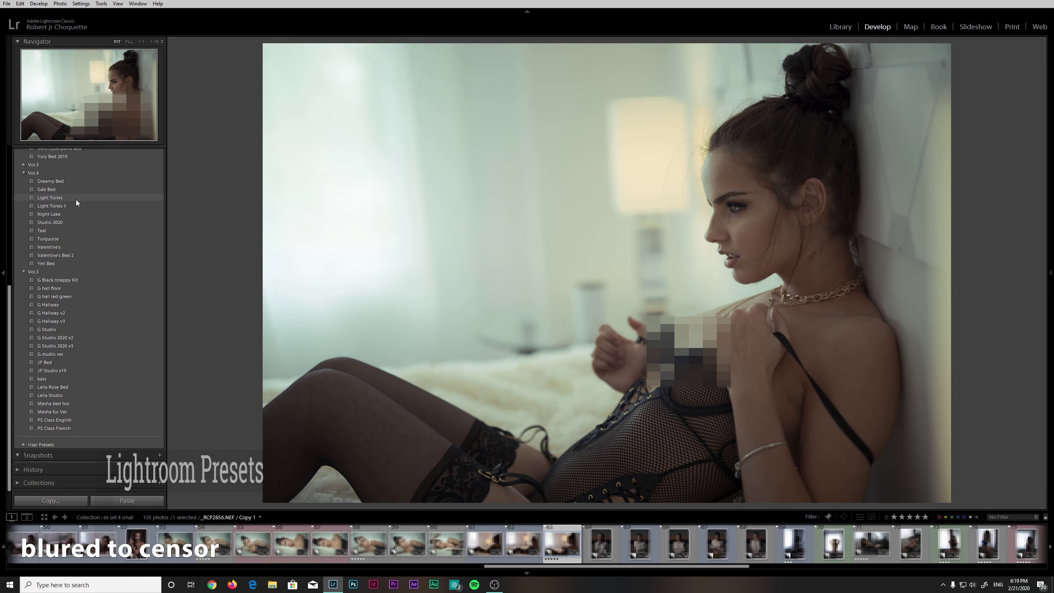
left_click(77, 192)
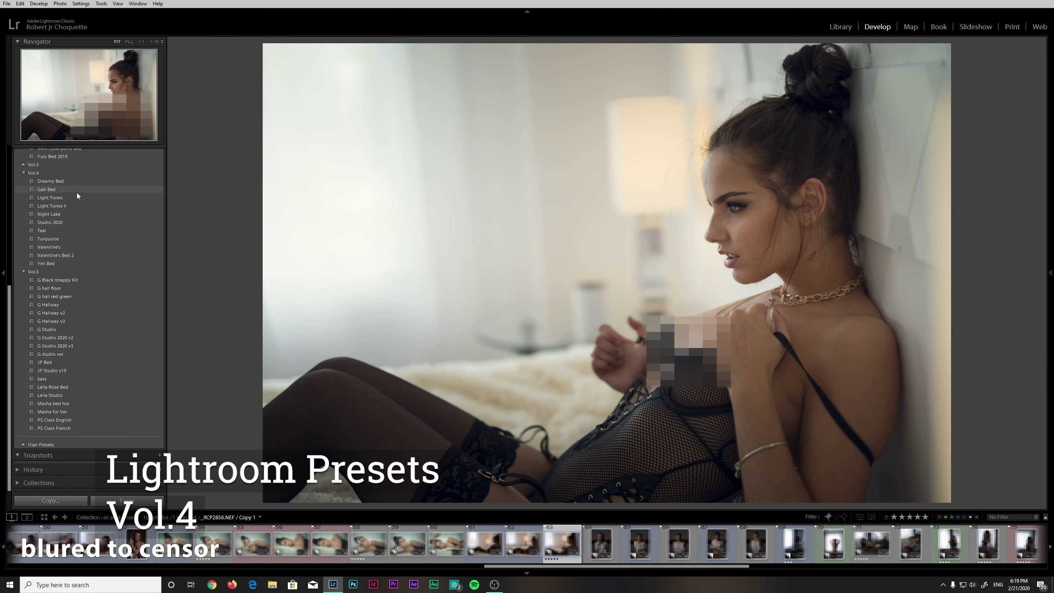
left_click(77, 183)
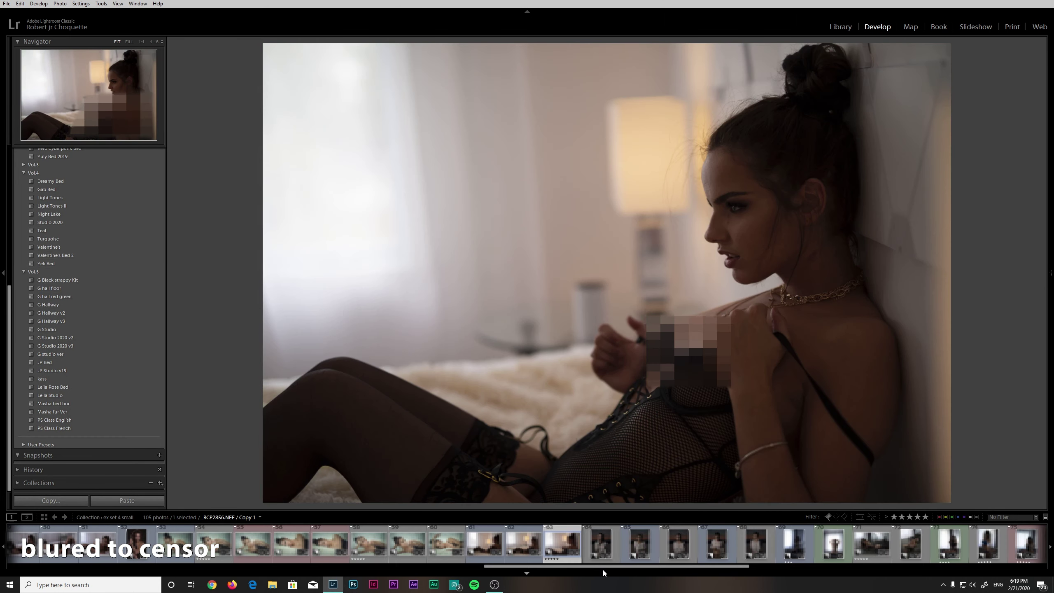
Step: Open photo 67 of the lake series, compare several Vol.4 presets on it, and apply the Night Lake preset
left_click_drag(605, 569, 612, 569)
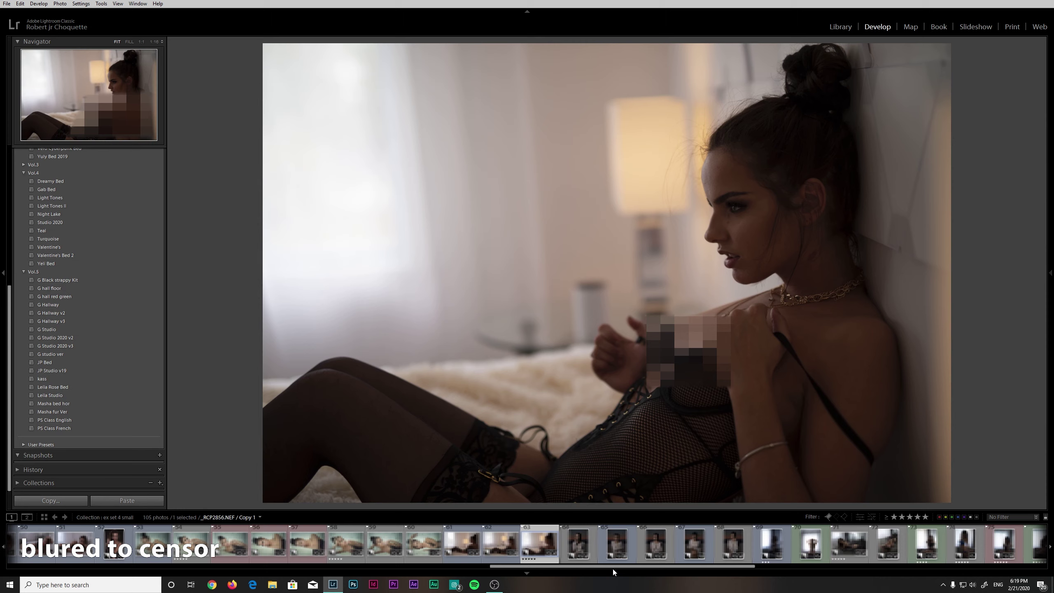
left_click(644, 548)
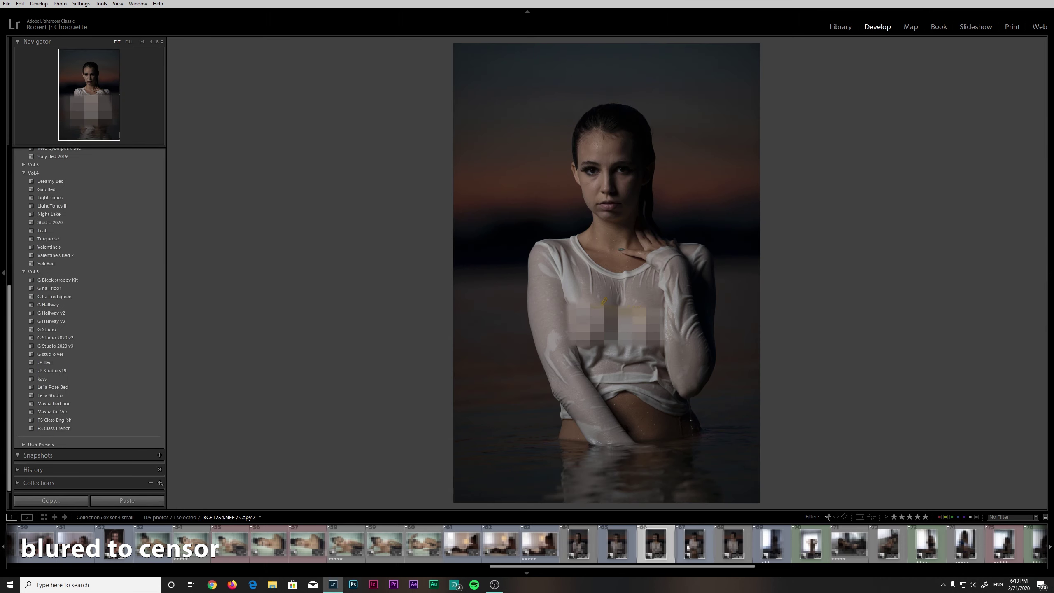
left_click(686, 547)
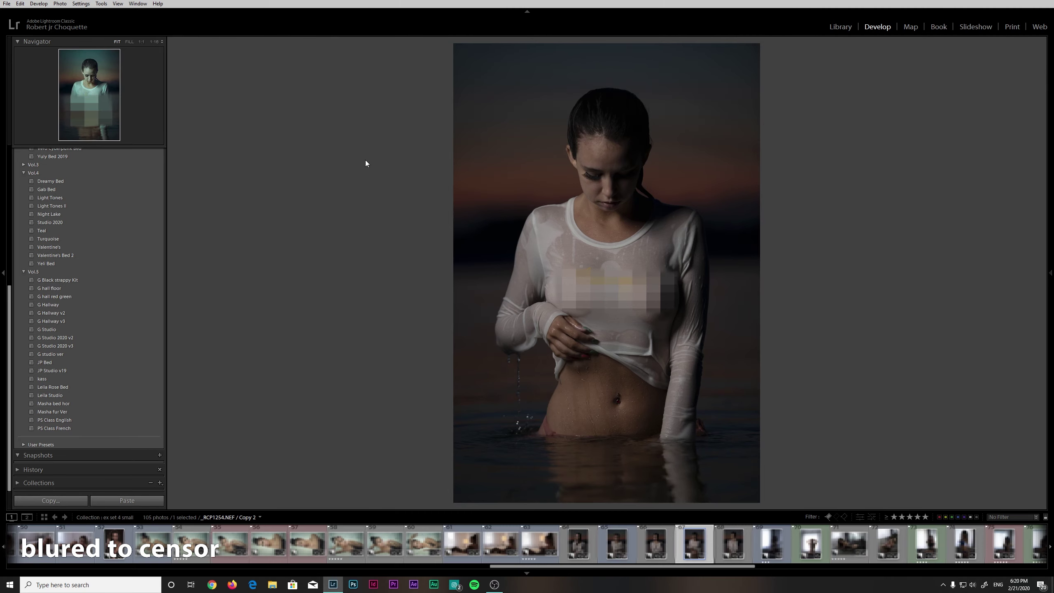
left_click(60, 182)
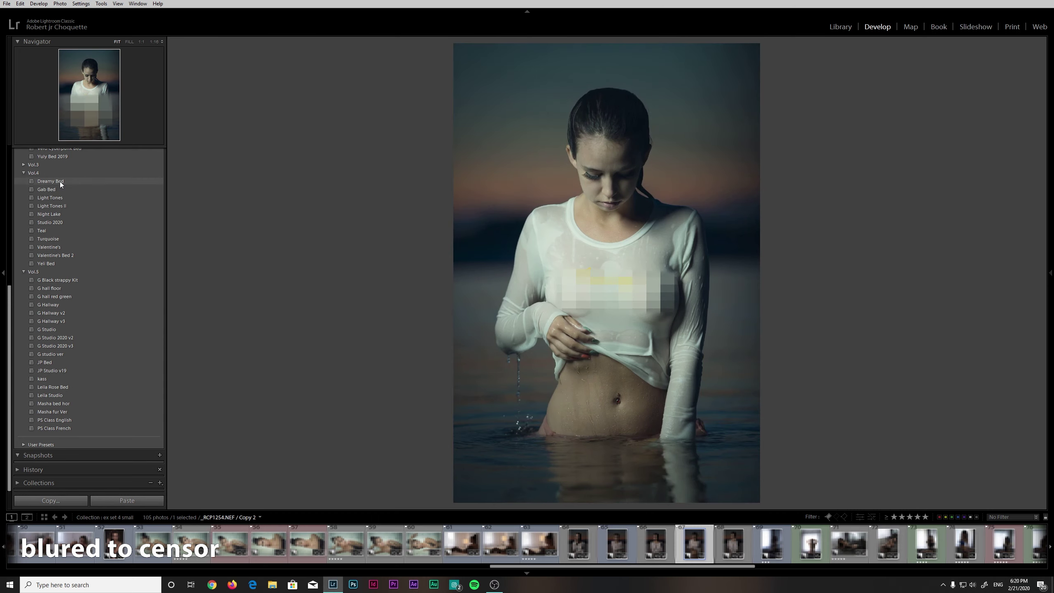
left_click(61, 188)
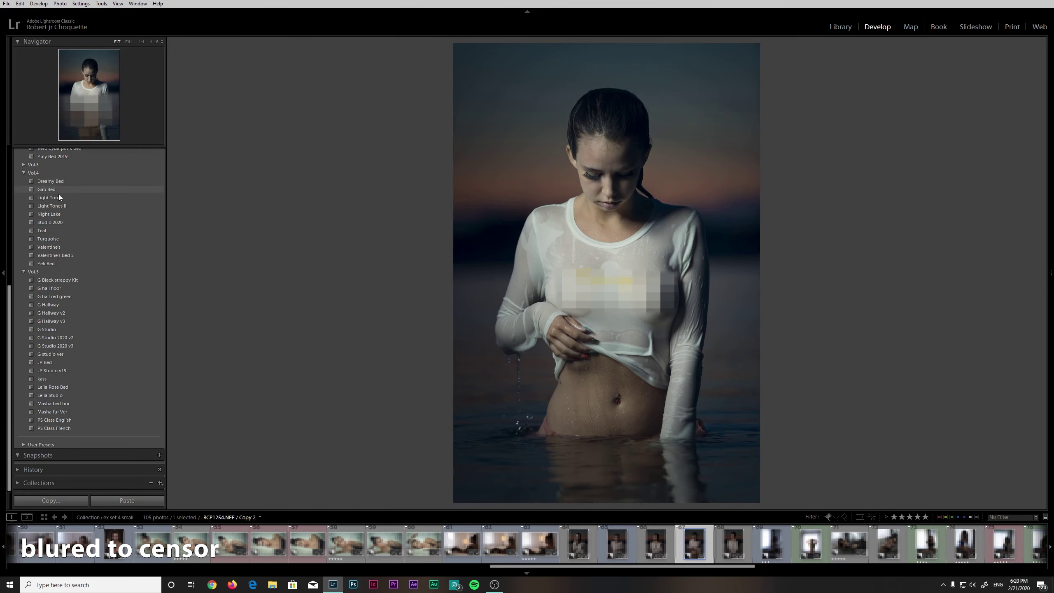
left_click(58, 197)
left_click(54, 213)
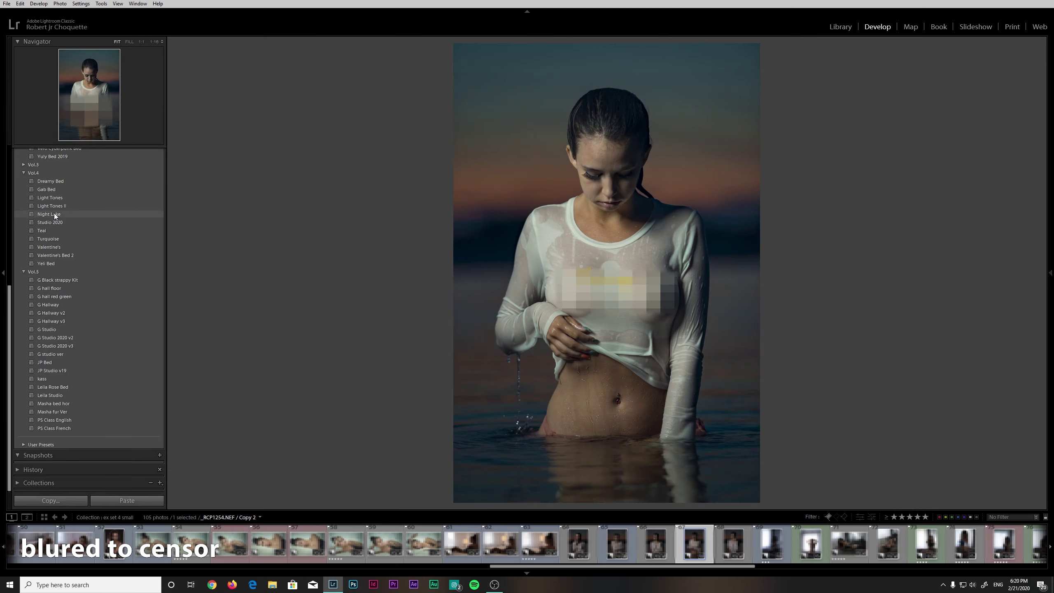
left_click(55, 212)
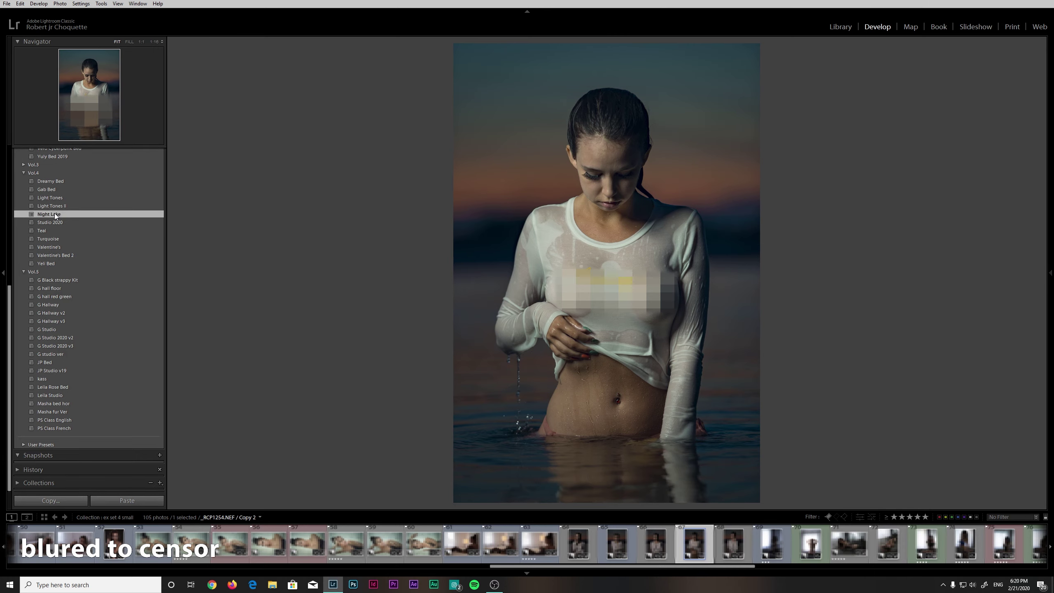
Step: Synchronize all develop settings from photo 67 across lake photos 64 to 68 and check the look on photo 68
left_click(578, 549, "shift")
left_click(736, 547, "shift")
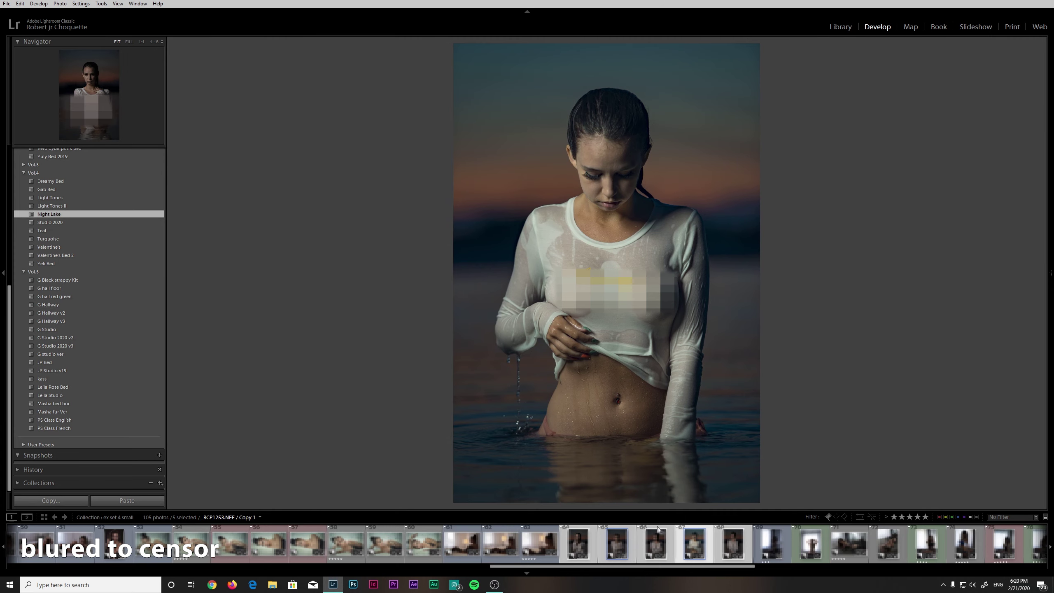
key("ctrl+shift+s")
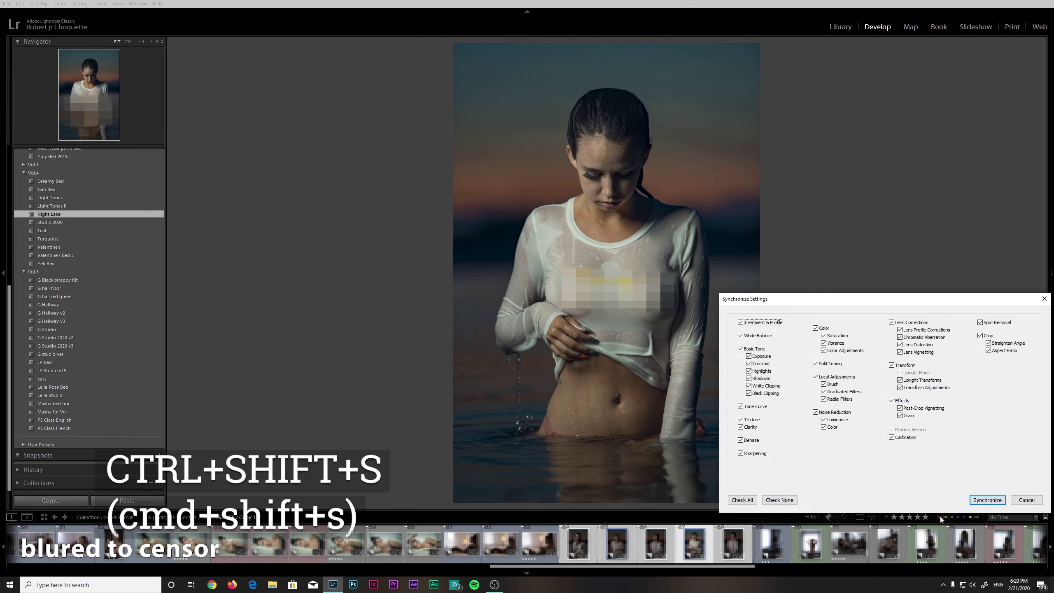
left_click(982, 502)
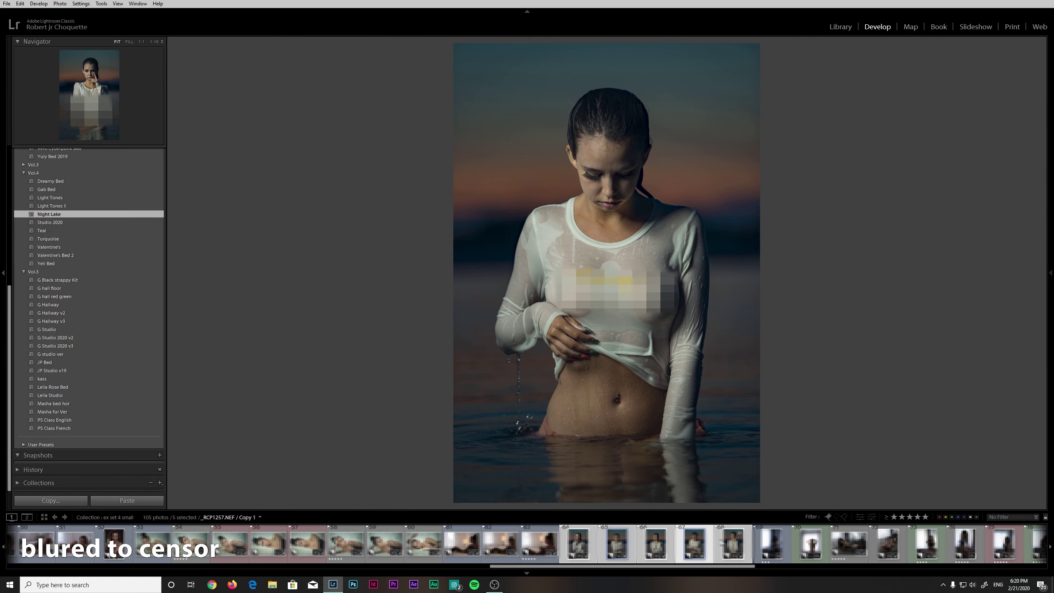
left_click(716, 545)
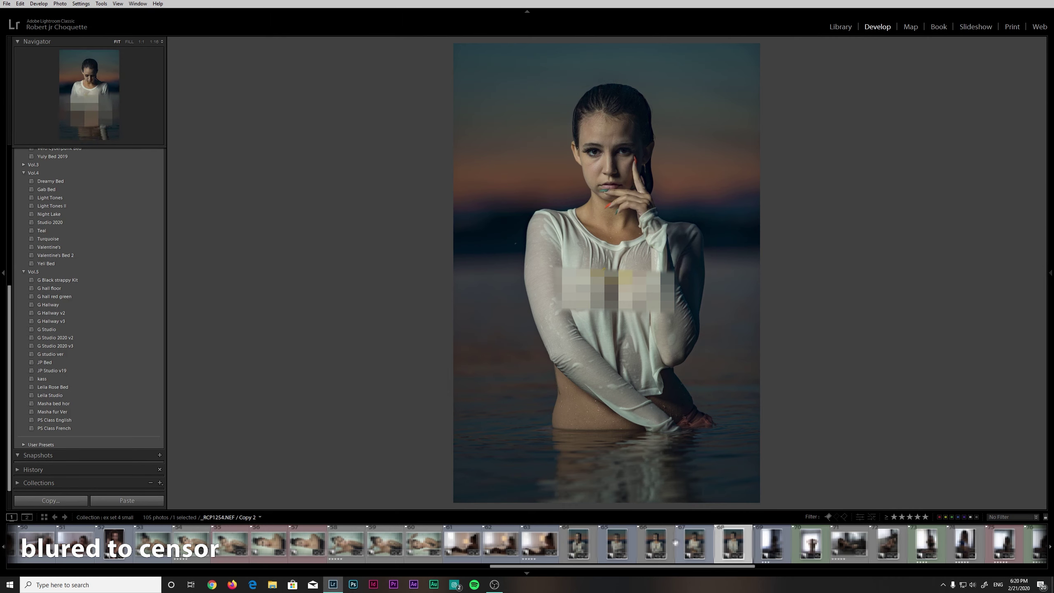
left_click(694, 544)
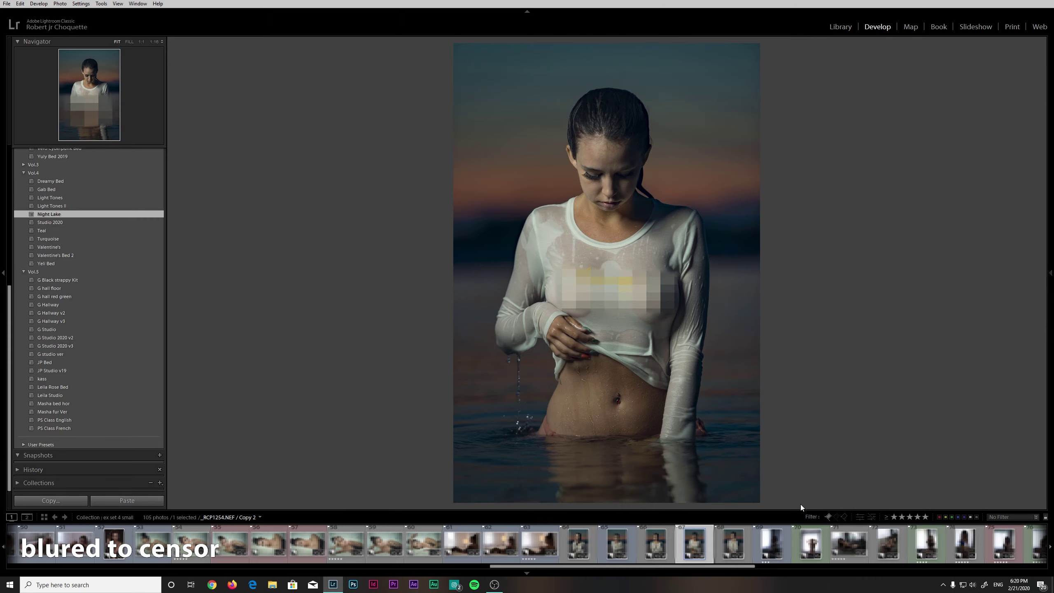
Step: Open photo 78, the vertical shot of the woman lying on the dark fur blanket, to view it unedited
left_click_drag(583, 569, 641, 569)
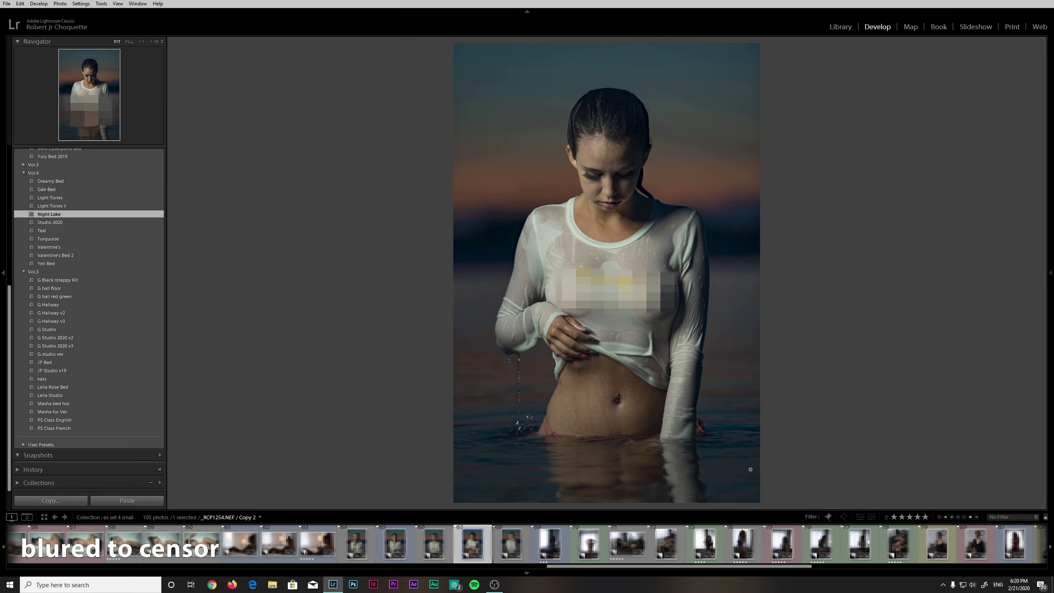
left_click(896, 544)
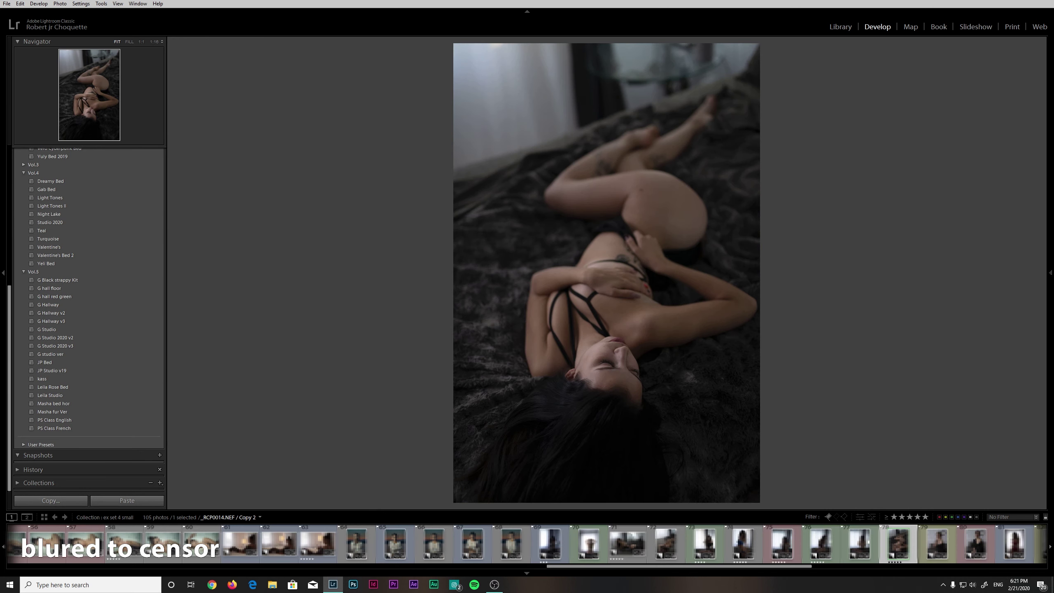
mouse_move(1050, 175)
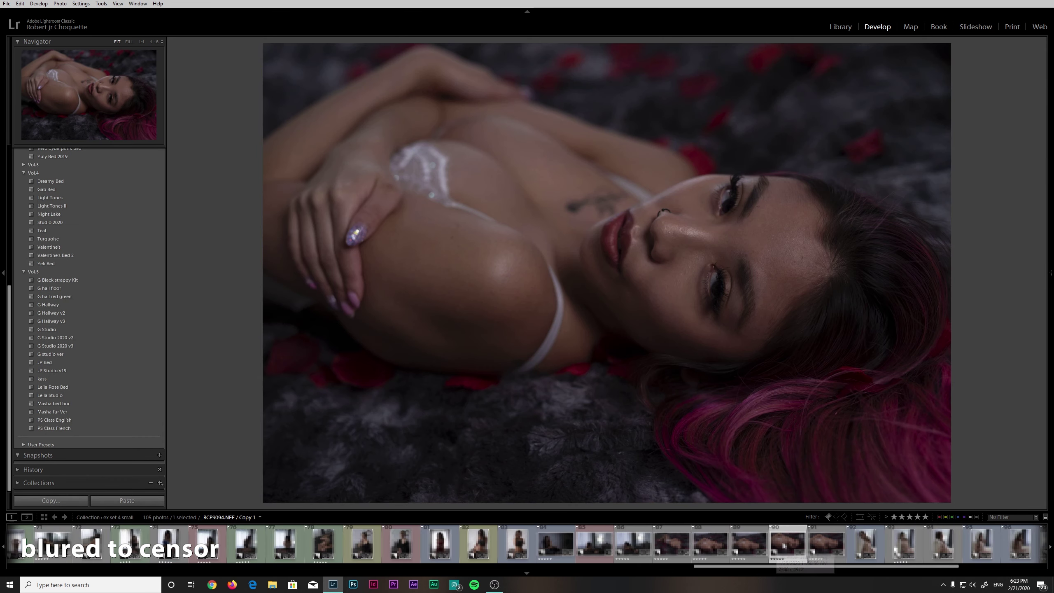
Step: Open photo 89 of the rose-petal bed series and apply the Leila Rose Bed preset from Vol.5
left_click(745, 549)
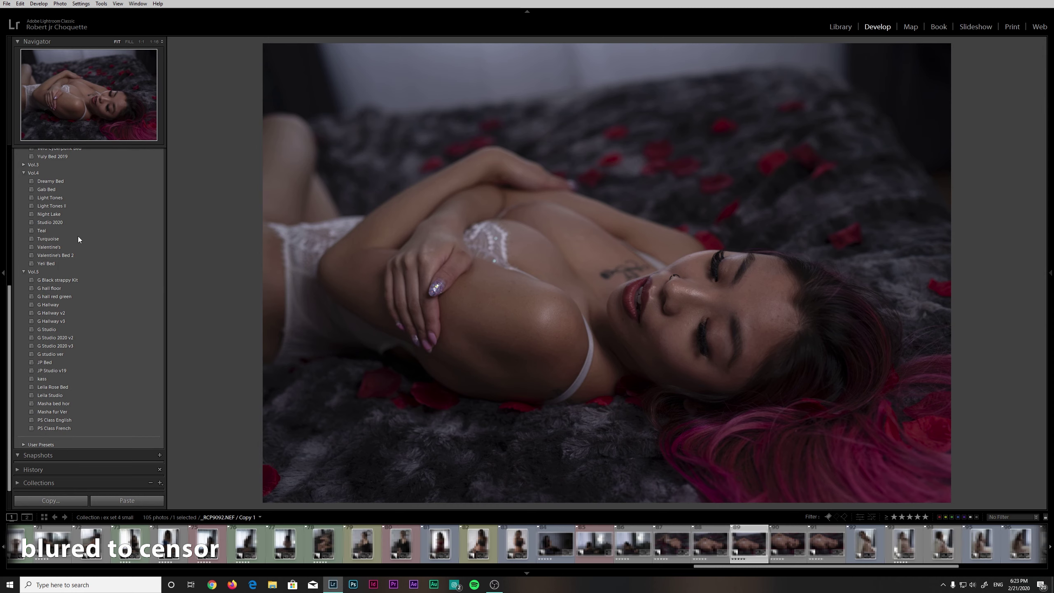
left_click(50, 181)
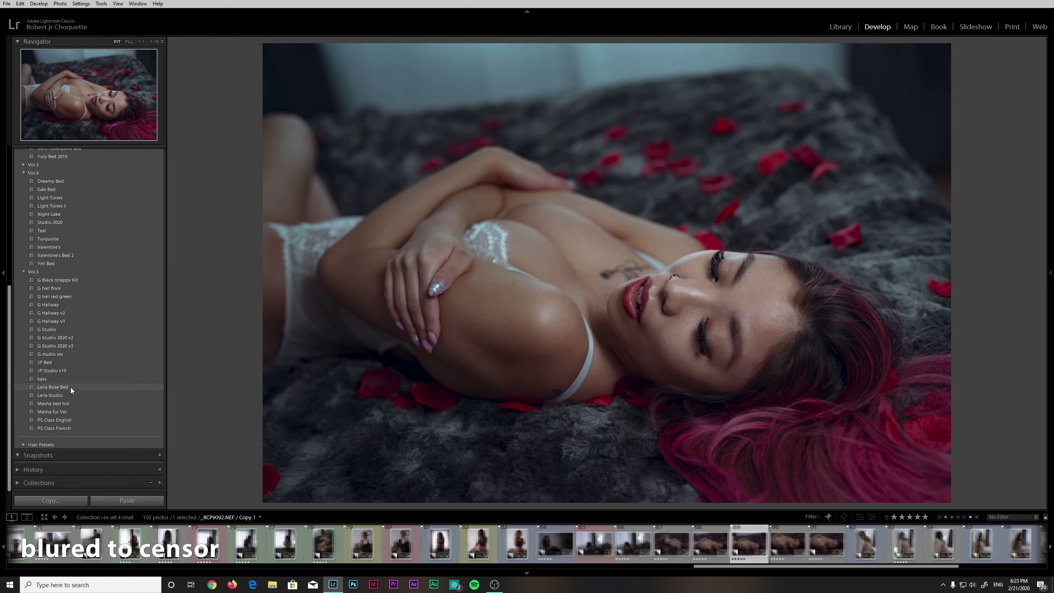
left_click(71, 388)
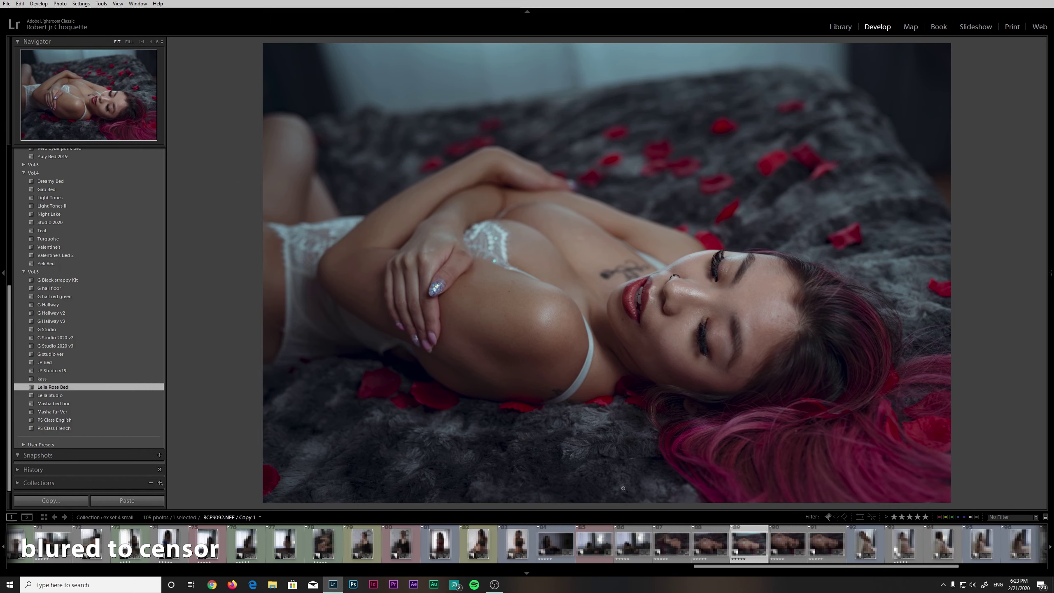
Step: Select rose-petal photos 87 to 91 with photo 89 as the source and synchronize its develop settings across them
left_click(826, 543, "shift")
left_click(710, 543, "ctrl")
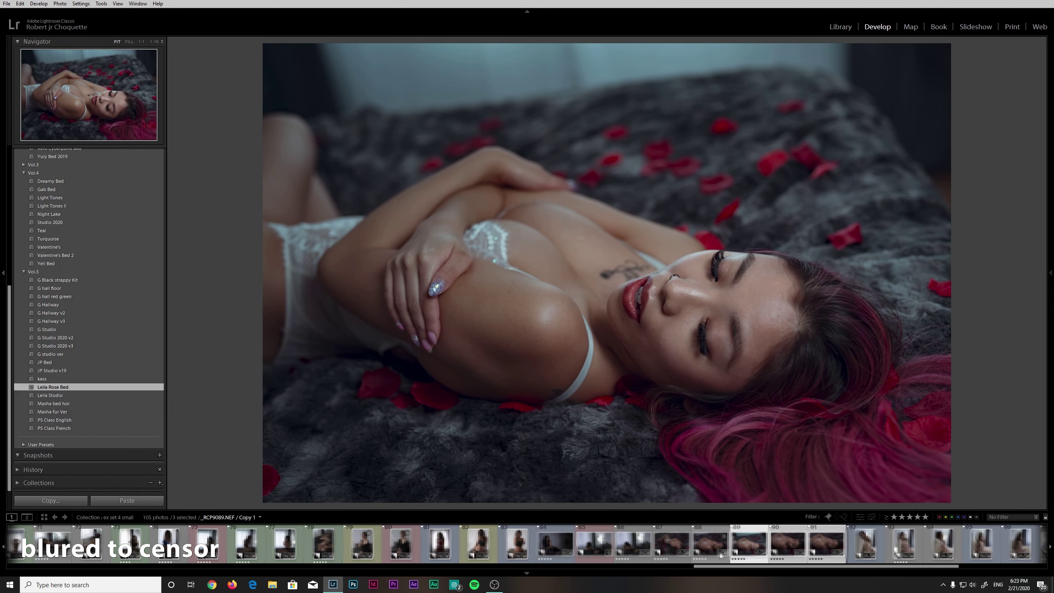
left_click(670, 551, "ctrl")
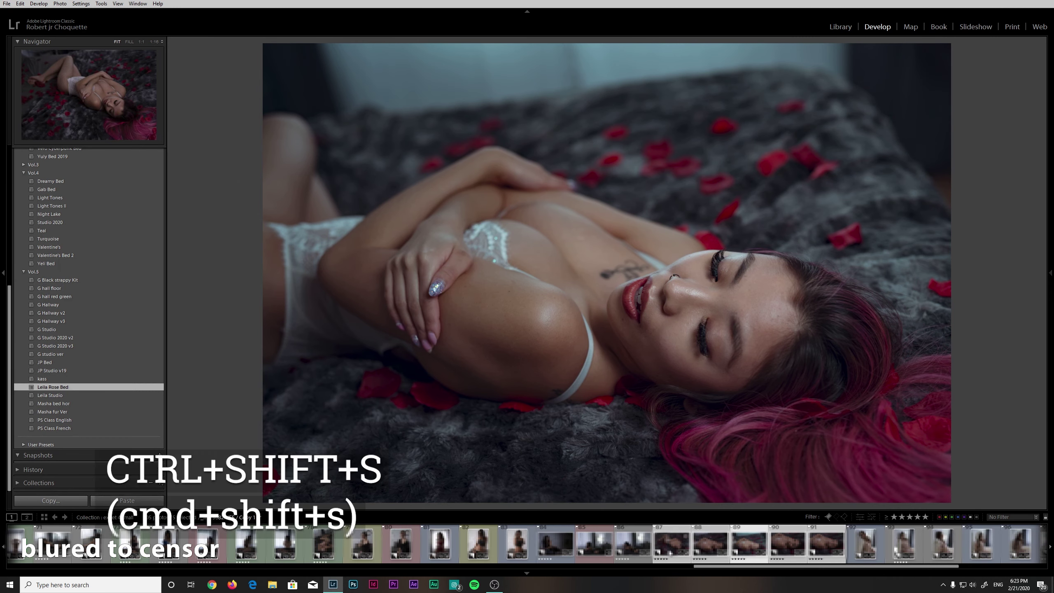
key("ctrl+shift+s")
left_click(990, 504)
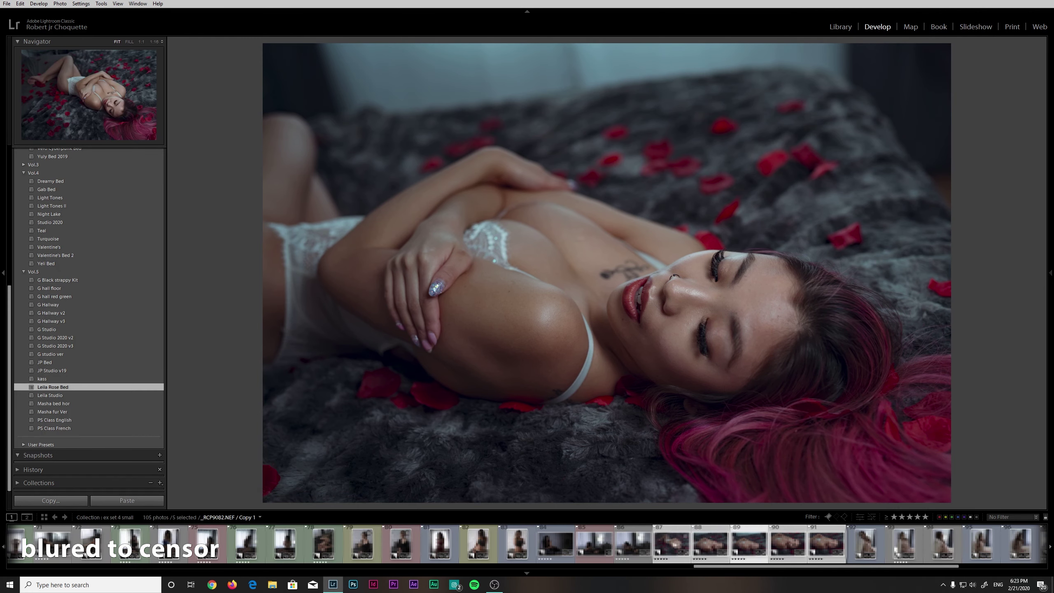
Step: Look through the synchronized rose-petal photos 87 to 90 to check the look on each shot
left_click(702, 550)
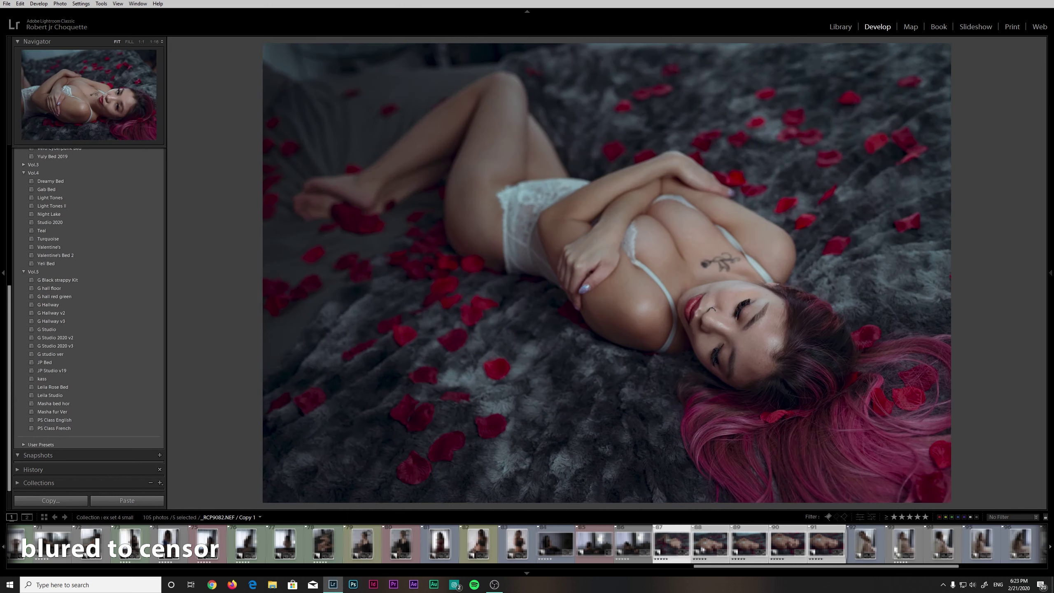
left_click(707, 548)
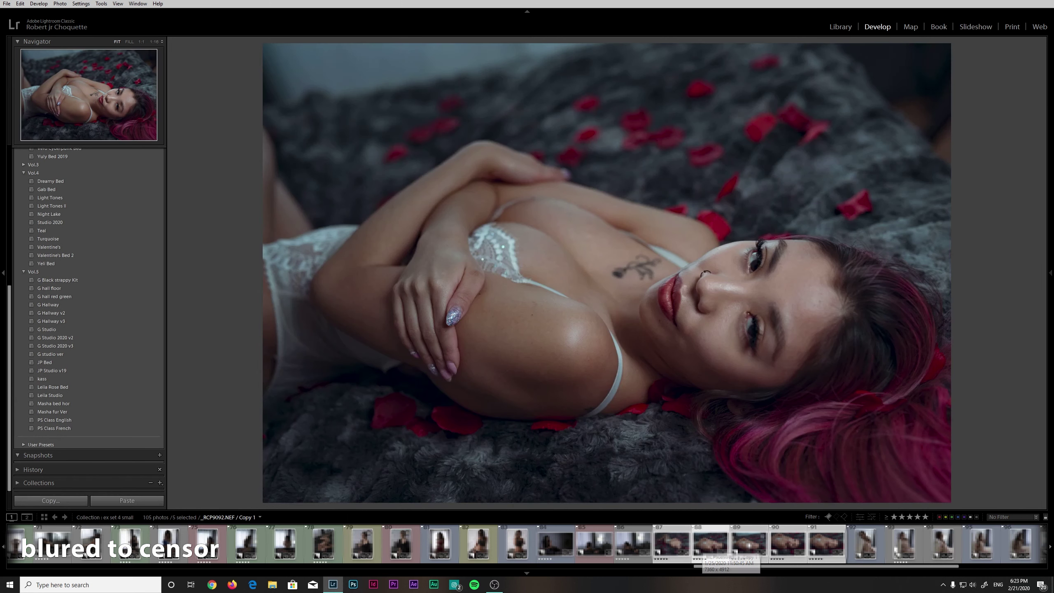
key("Right")
key("Right")
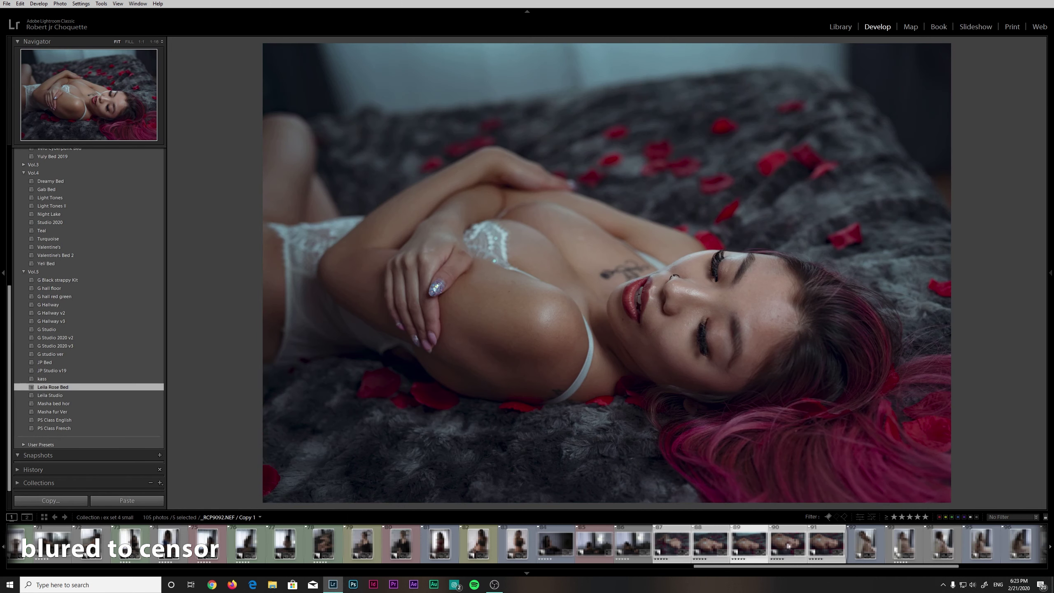
key("Right")
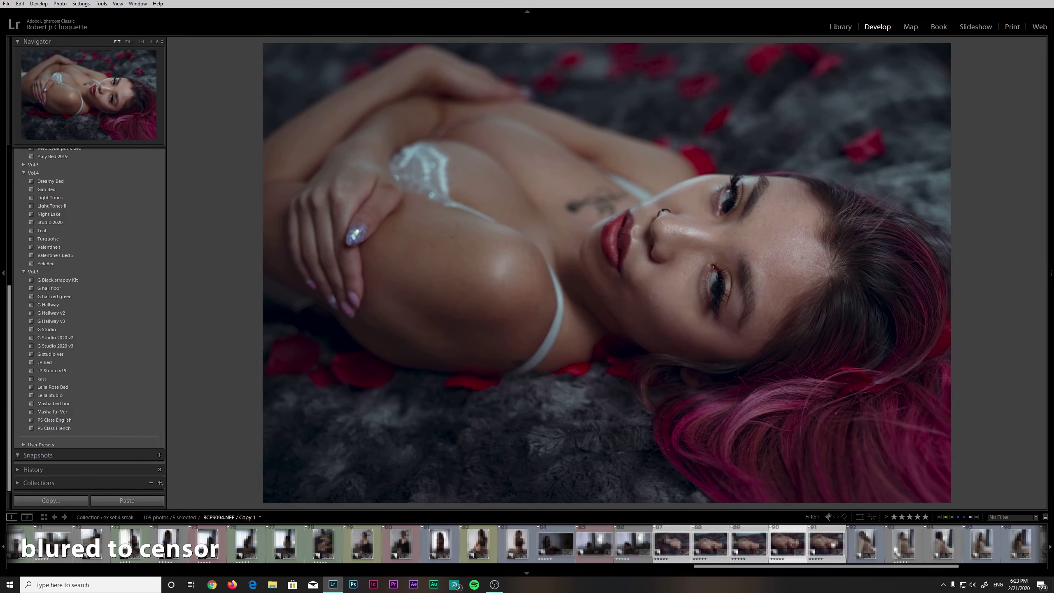
Step: Check the synchronized rose-petal photo 91 and look through the unedited white-robe bed series up to photo 96
left_click(833, 543)
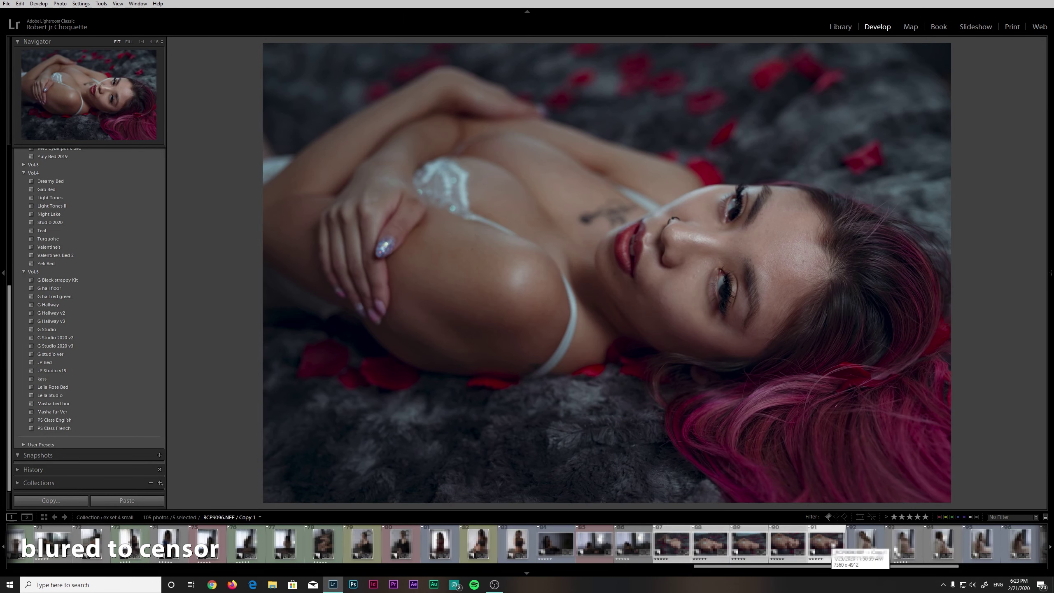
left_click_drag(900, 569, 946, 572)
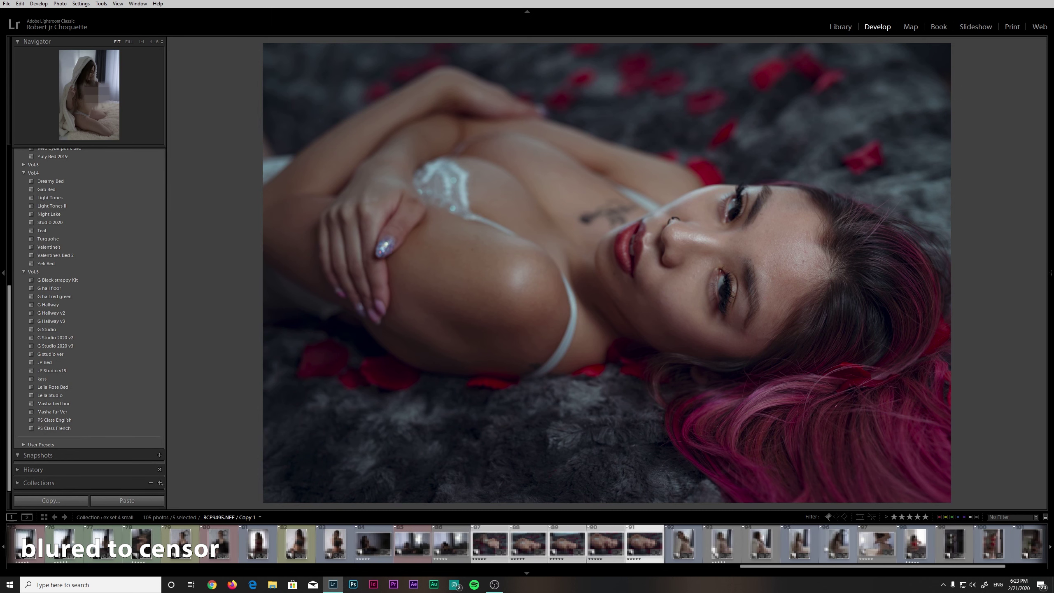
left_click(798, 548)
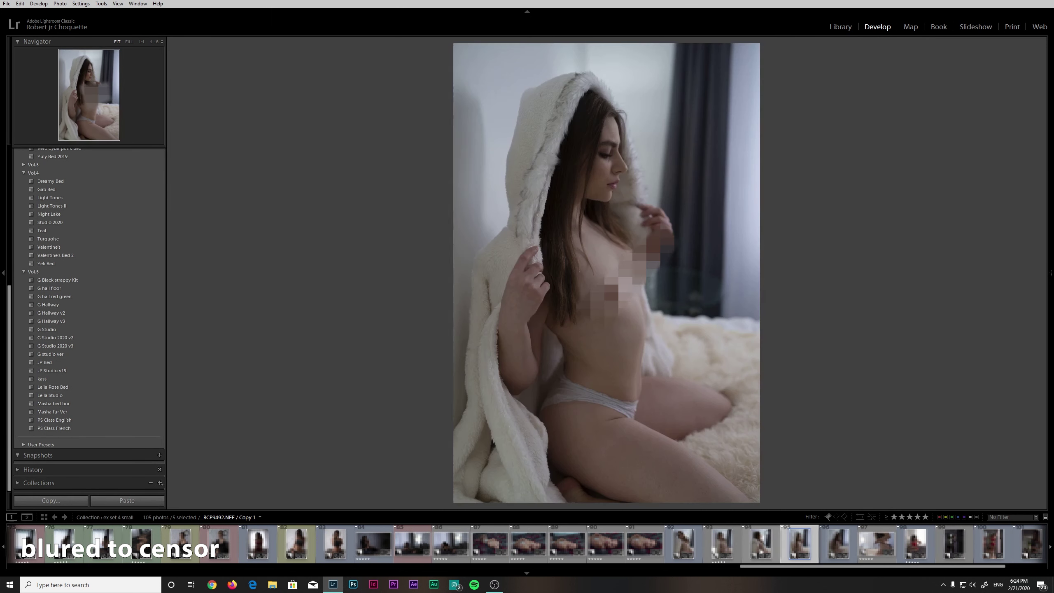
left_click(760, 544)
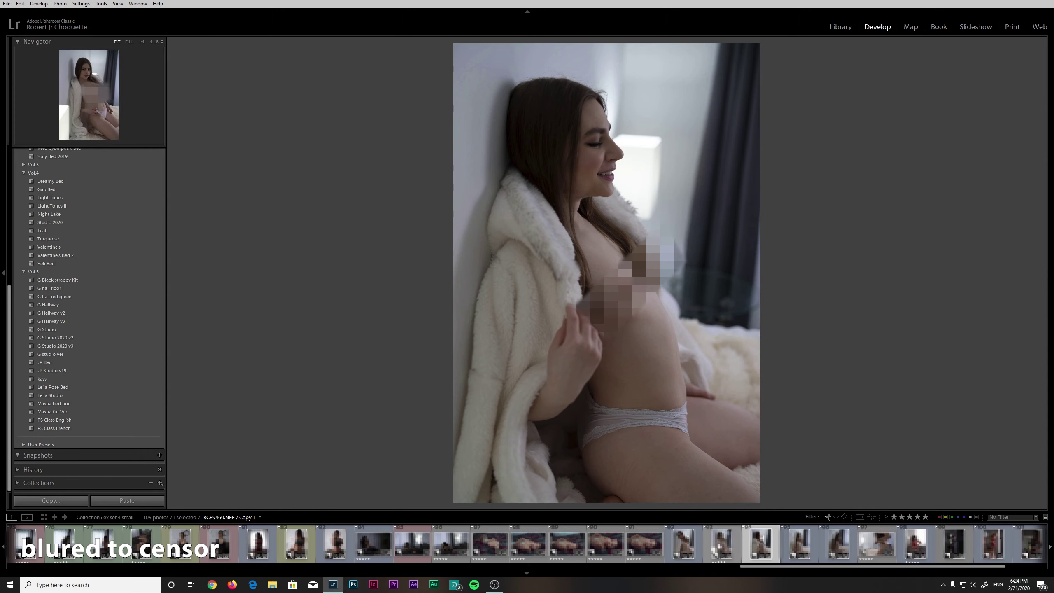
left_click(838, 543)
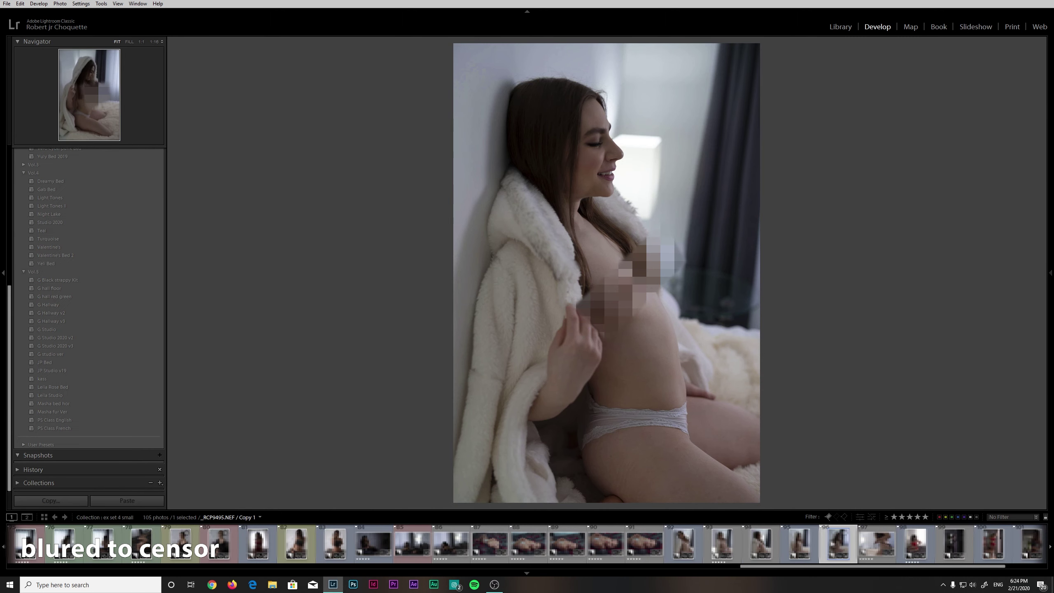
Step: Show the adjustment settings for photo 96 and apply the Masha fur Ver preset from Vol.5
key("F8")
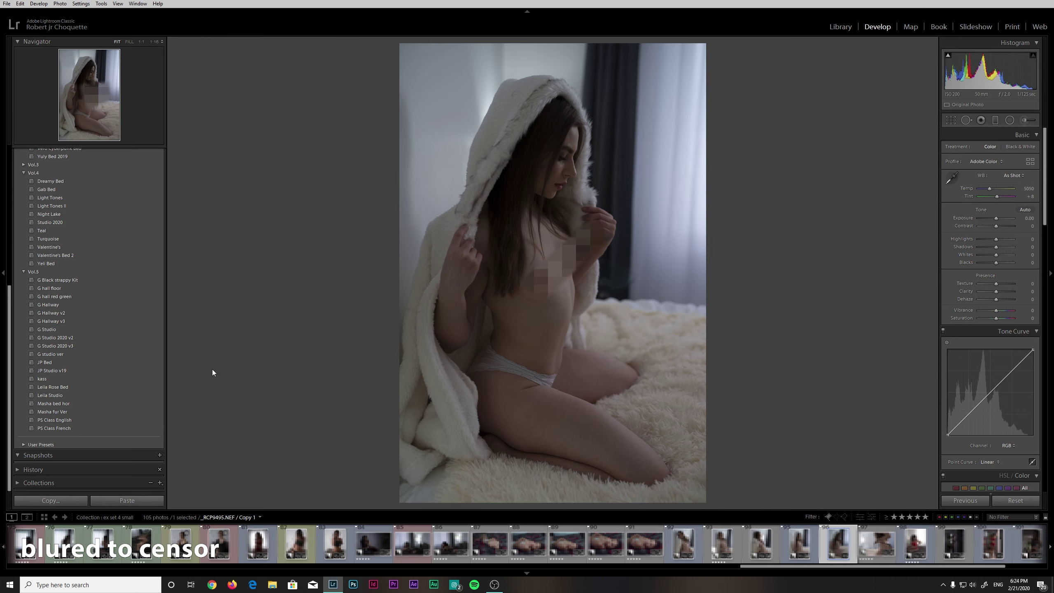
left_click(54, 412)
left_click(55, 411)
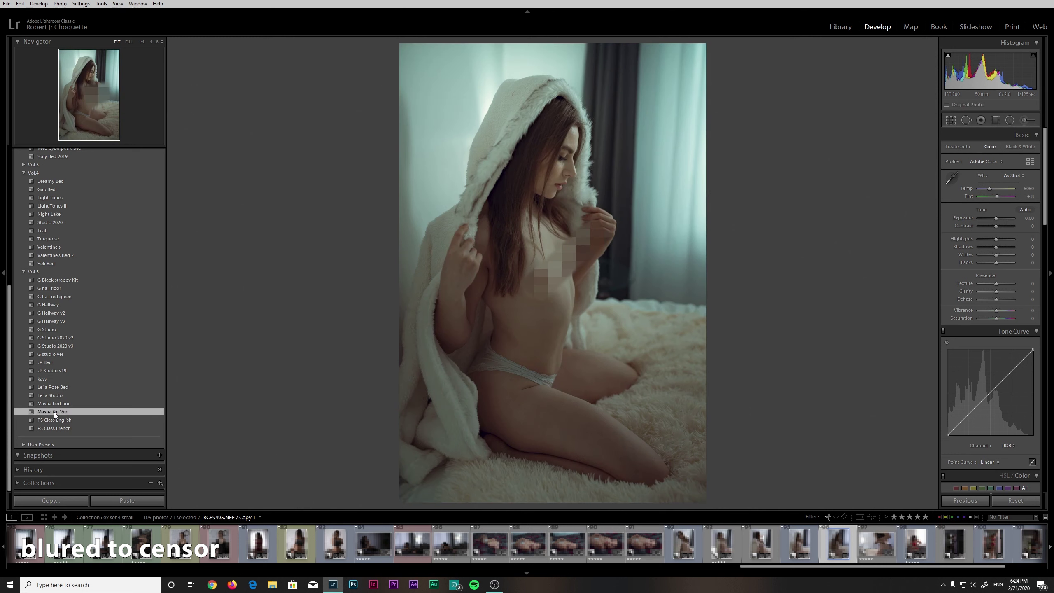
Step: View unedited photos 97 and 99, and open photo 100, the hallway shot of the woman in red lingerie
key("Right")
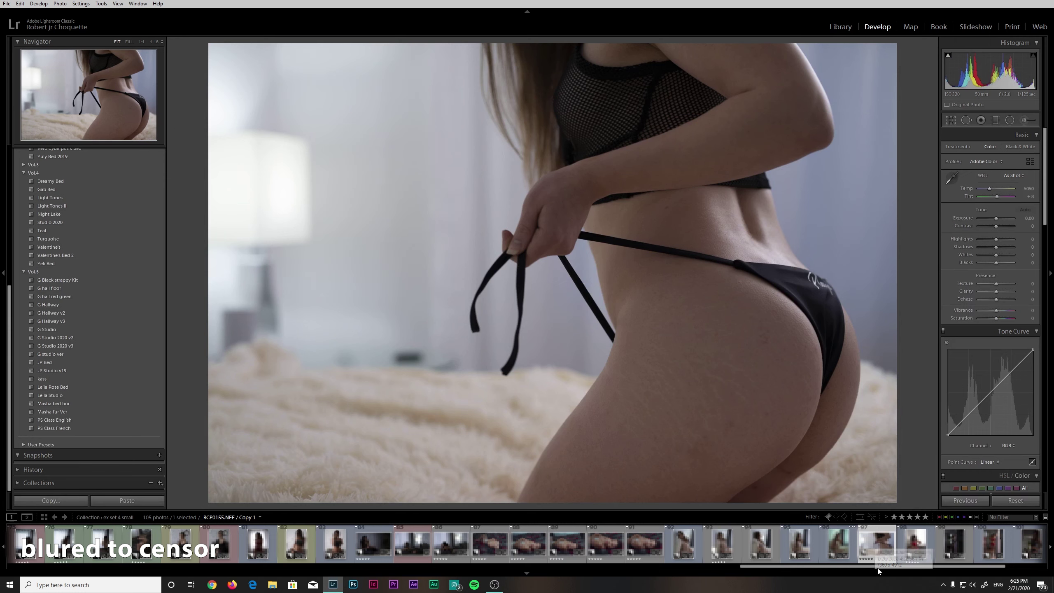
scroll(870, 566, "right", 1)
left_click_drag(870, 570, 961, 569)
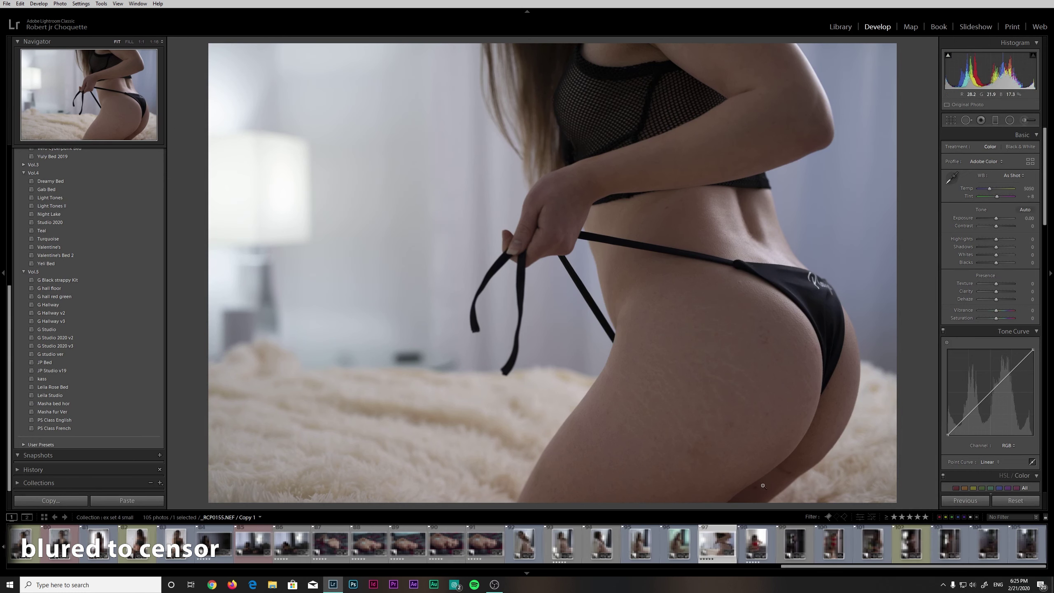
left_click(790, 545)
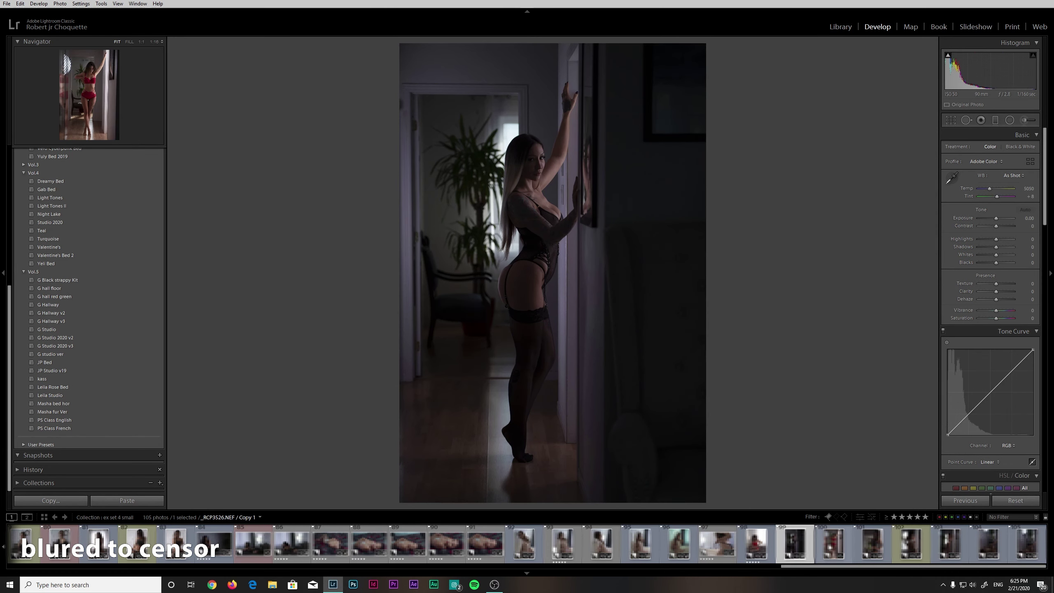
left_click(833, 544)
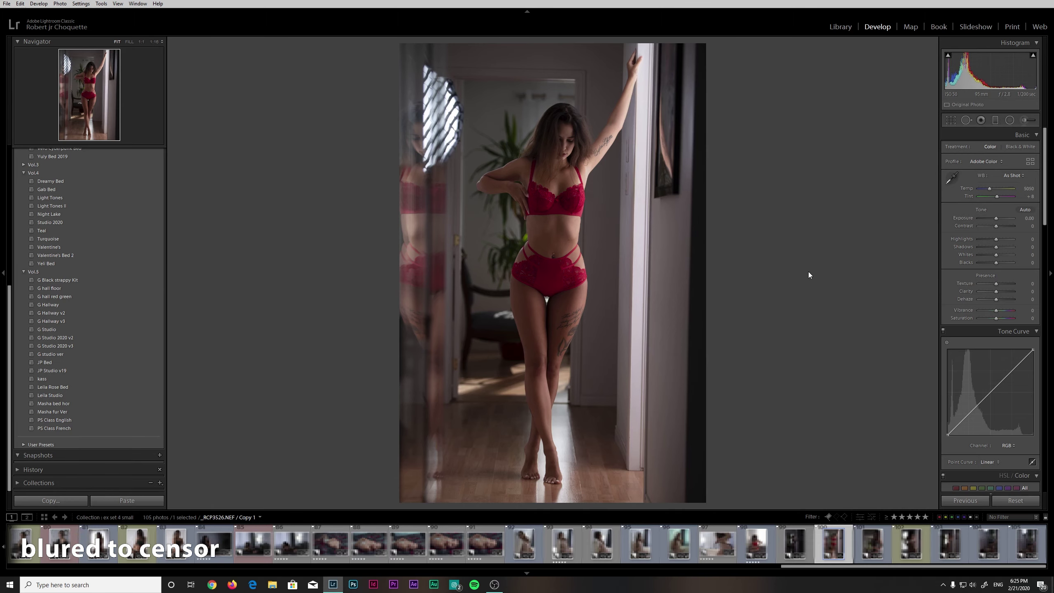
Step: Examine the unedited develop settings of hallway photo 100, from the Basic adjustments to Split Toning and Detail
key("backslash")
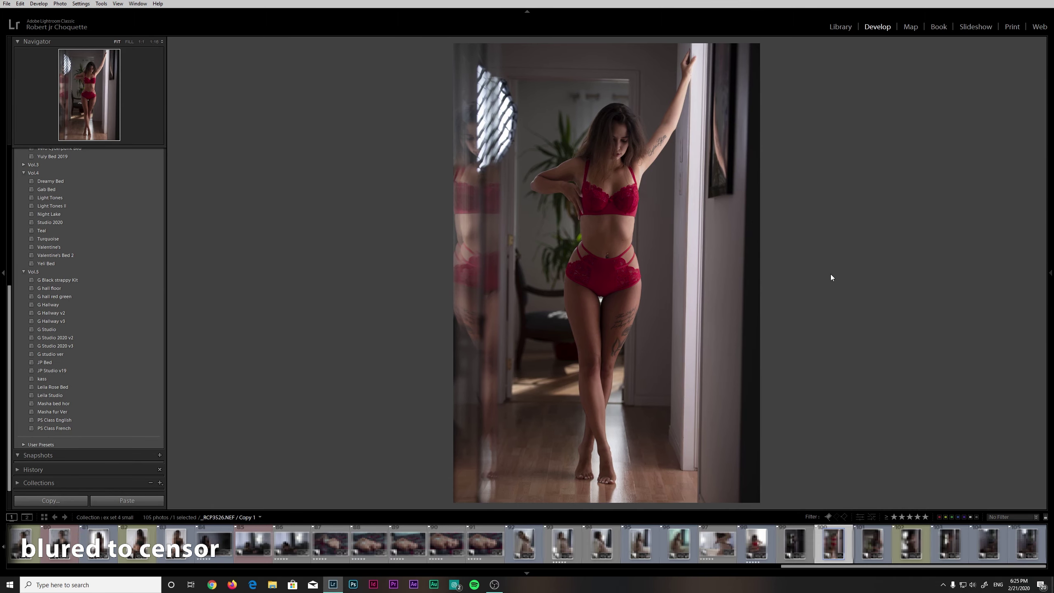
key("backslash")
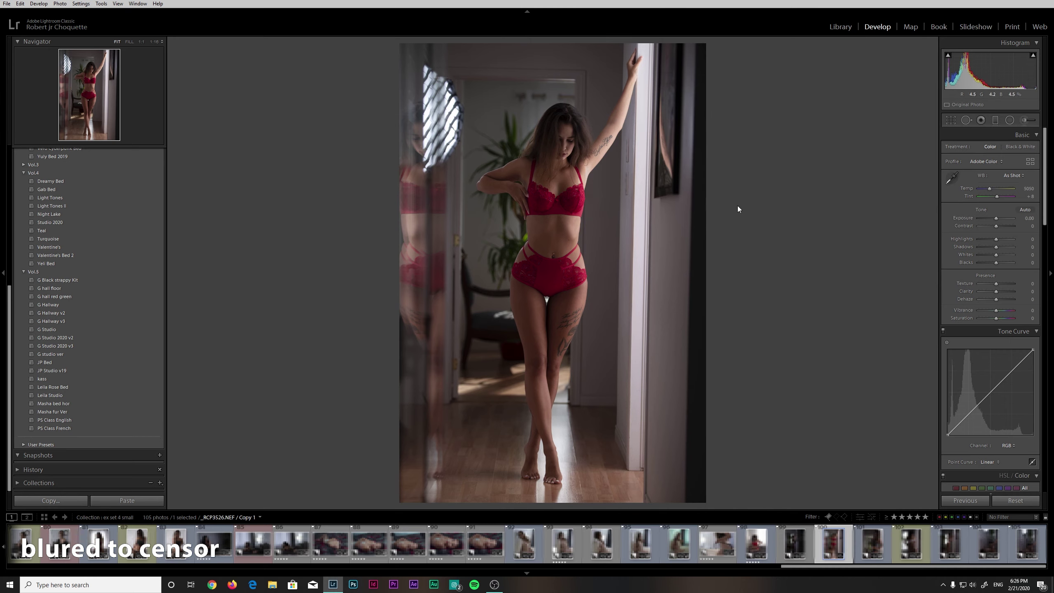
left_click_drag(1051, 168, 1048, 307)
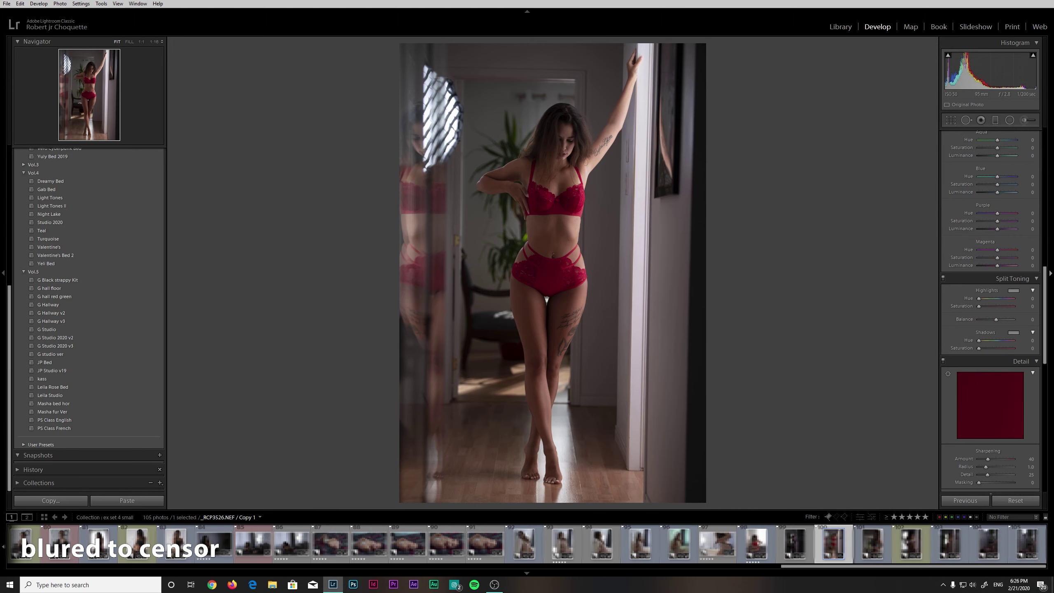
left_click(1052, 256)
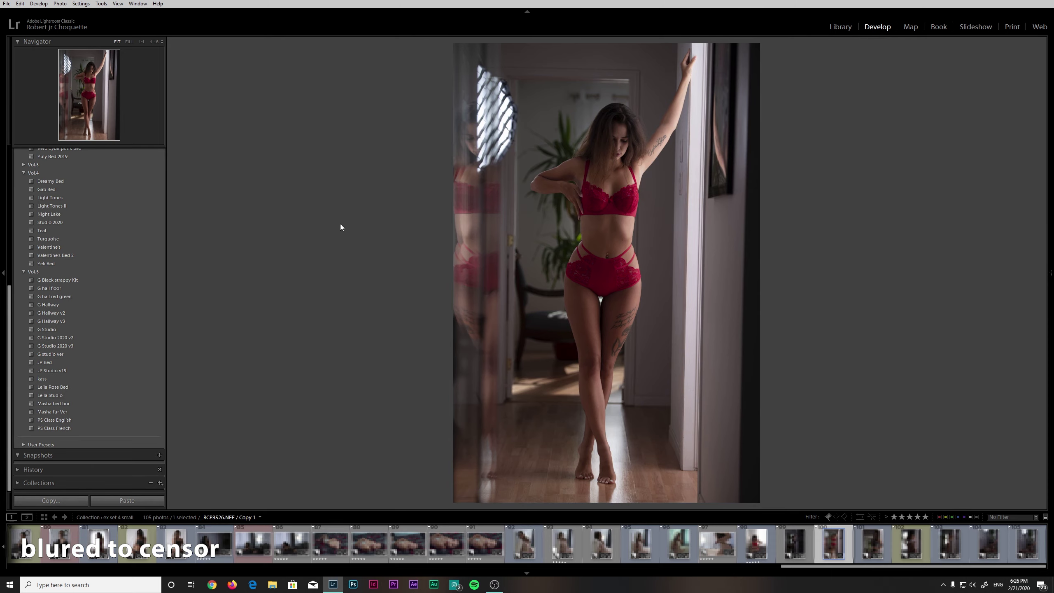
Step: Preview Vol.4 and Vol.5 presets on hallway photo 100 and apply G hall red green
left_click(66, 239)
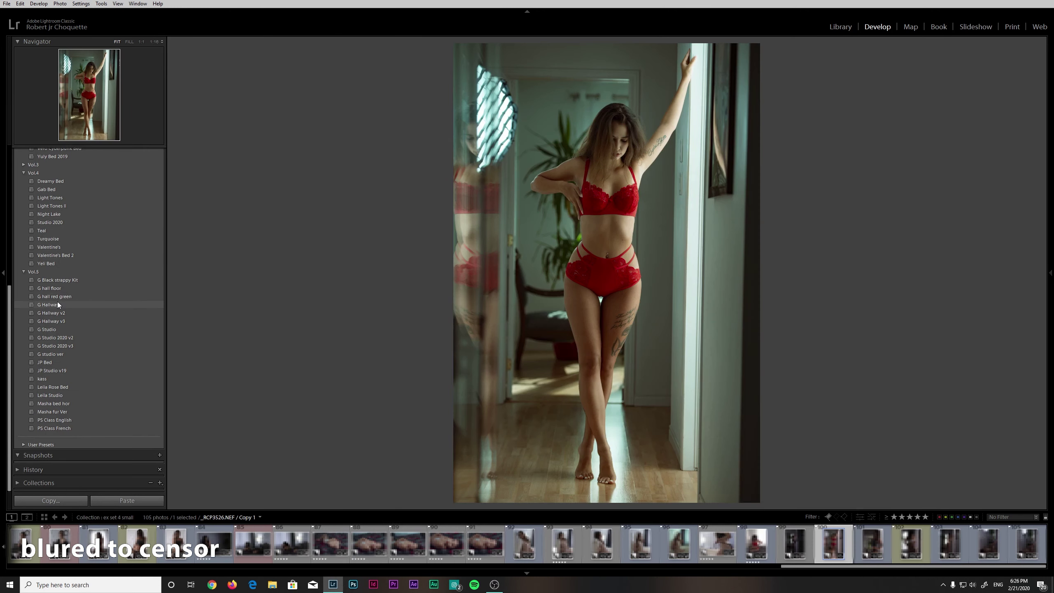
left_click(57, 301)
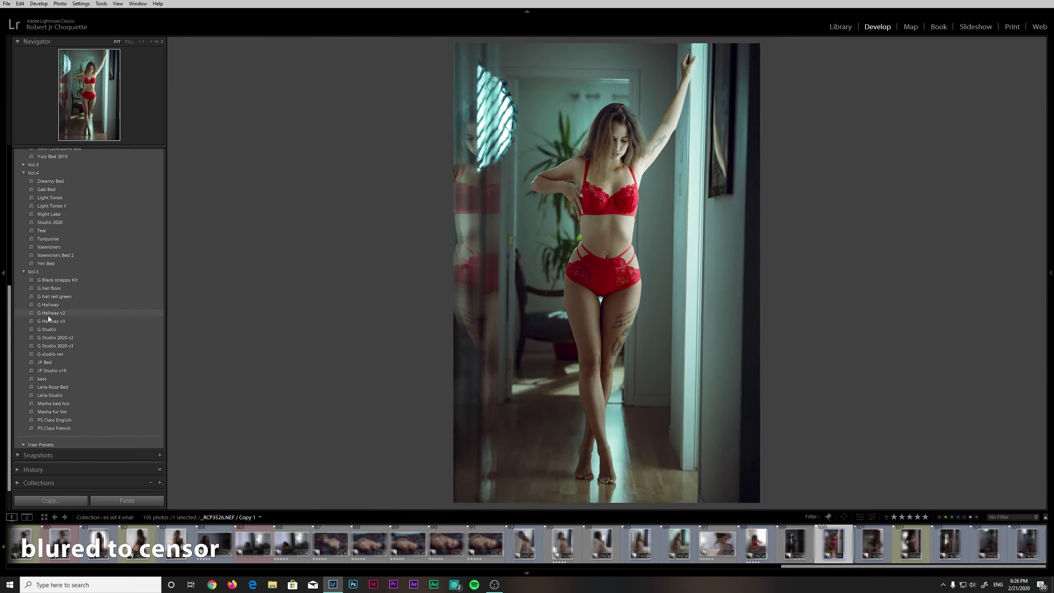
left_click(52, 298)
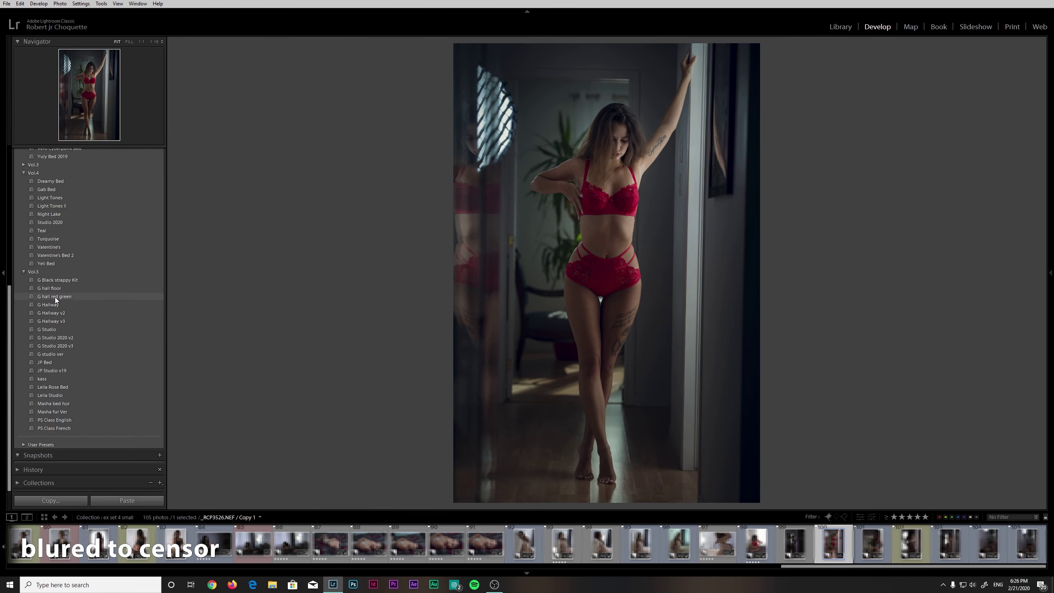
left_click(54, 297)
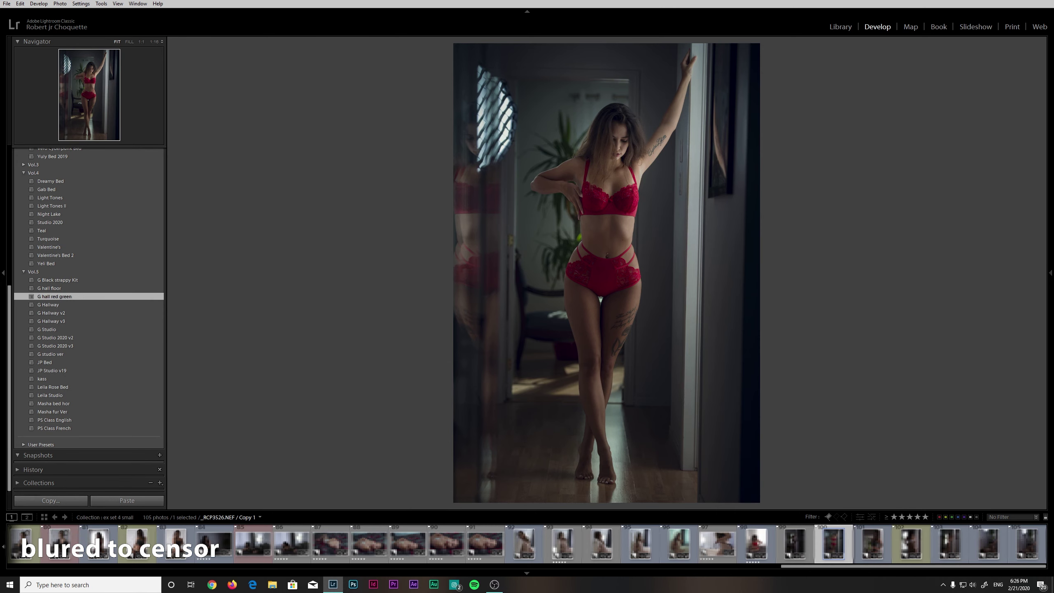
Step: Reset the develop settings of photo 100 to show the original and reapply the G hall red green preset
left_click(1050, 273)
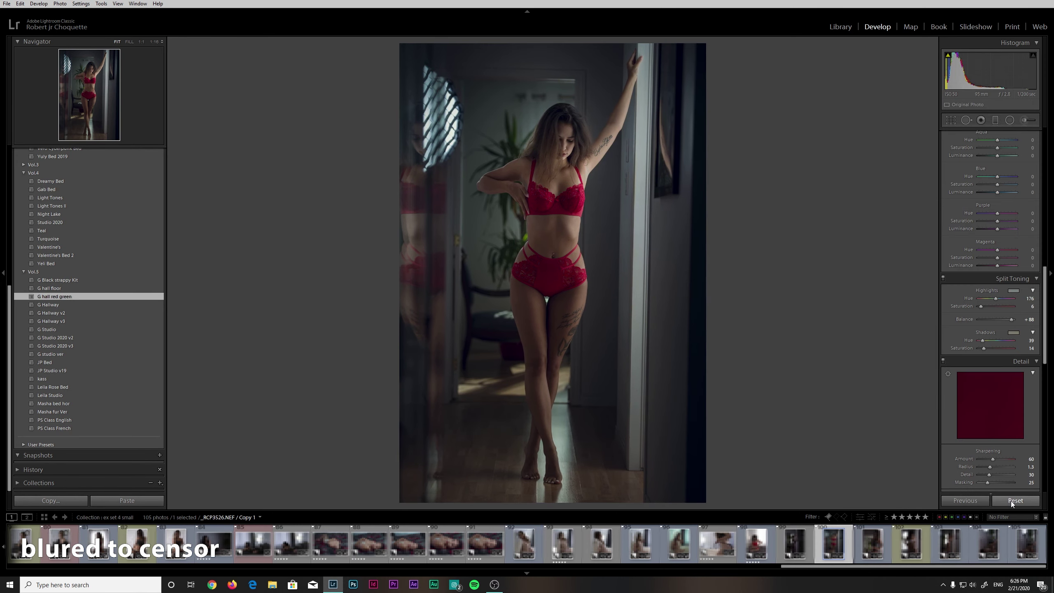
left_click(1012, 502)
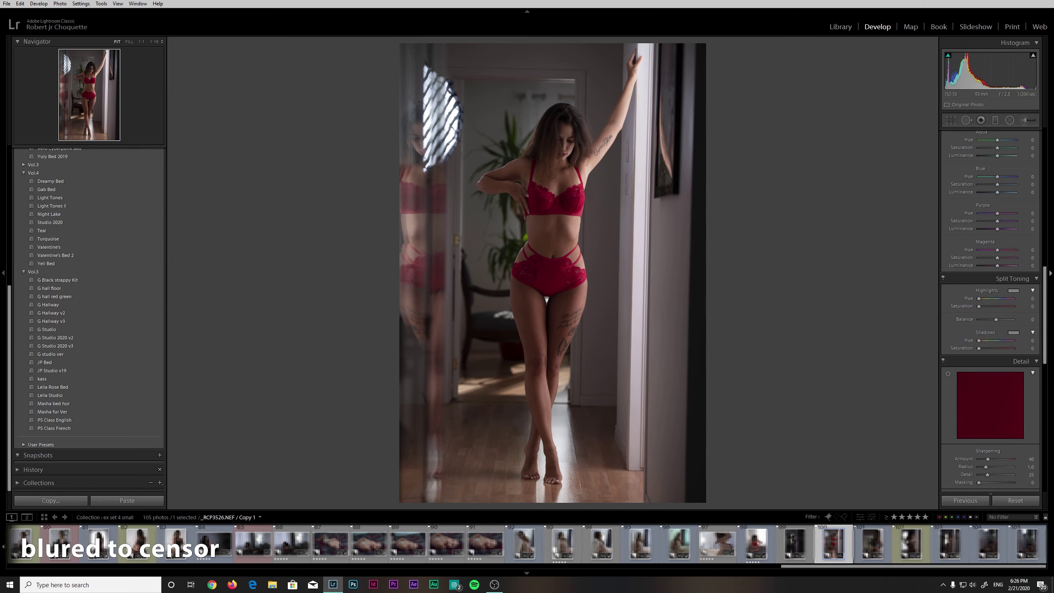
key("F8")
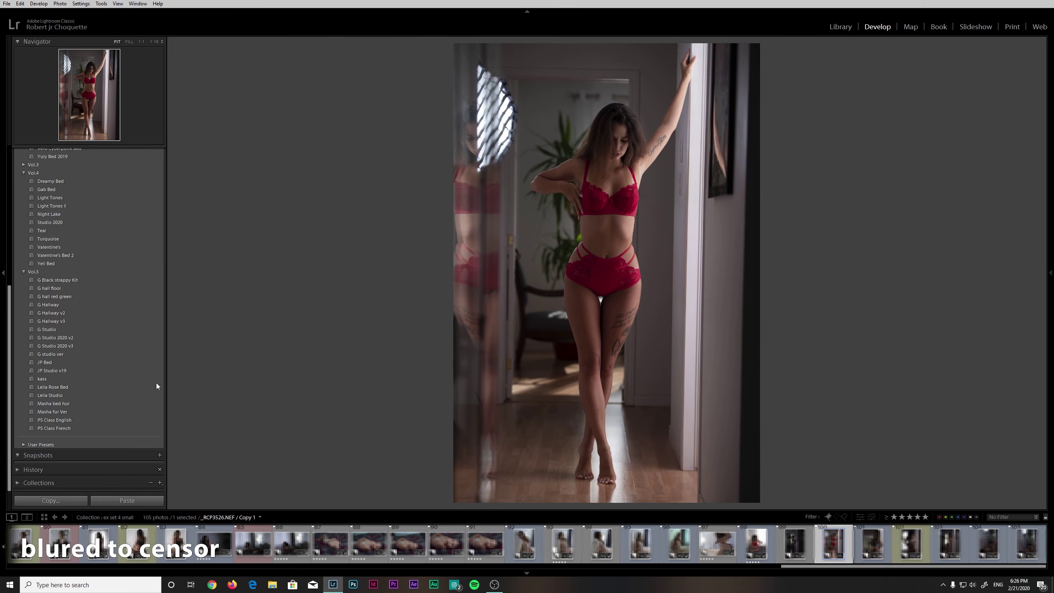
left_click(66, 296)
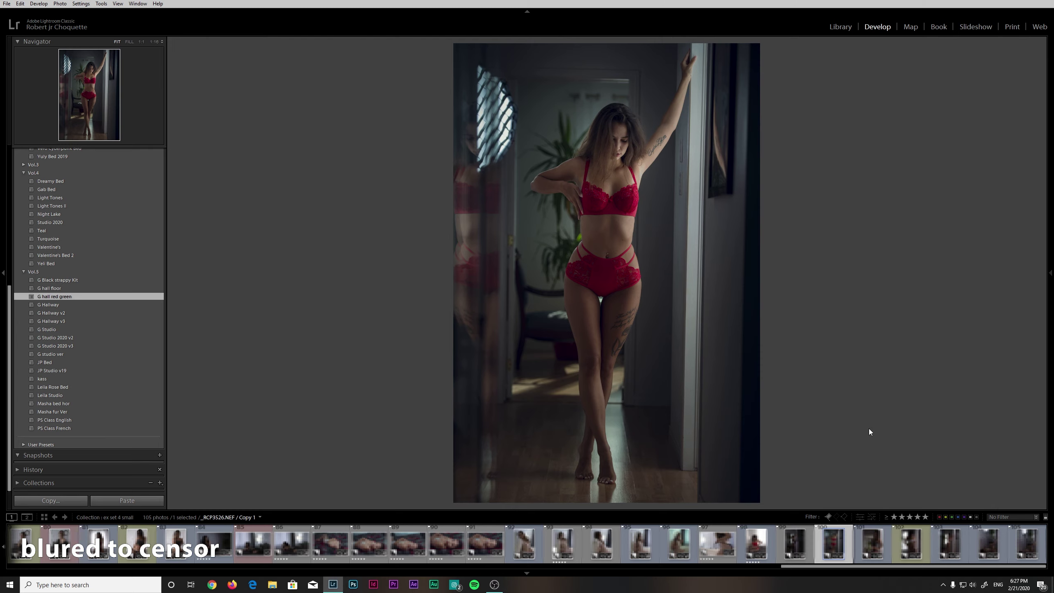
Step: Open photo 103, the hallway shot of the woman leaning on the door frame, and apply the Teal preset from Vol.4
key("Right")
key("Right")
key("Right")
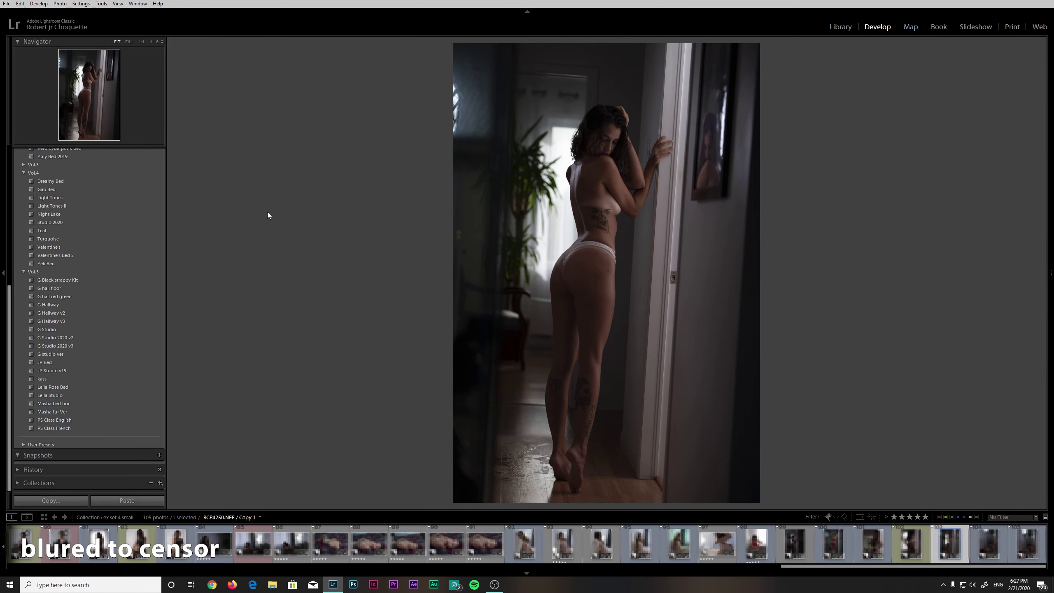
left_click(65, 189)
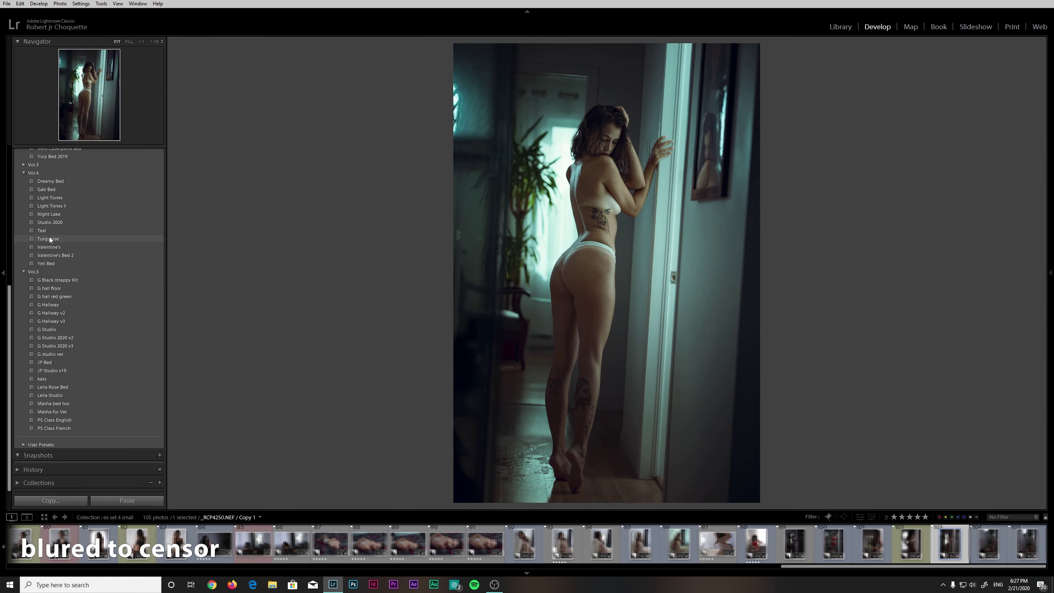
left_click(51, 231)
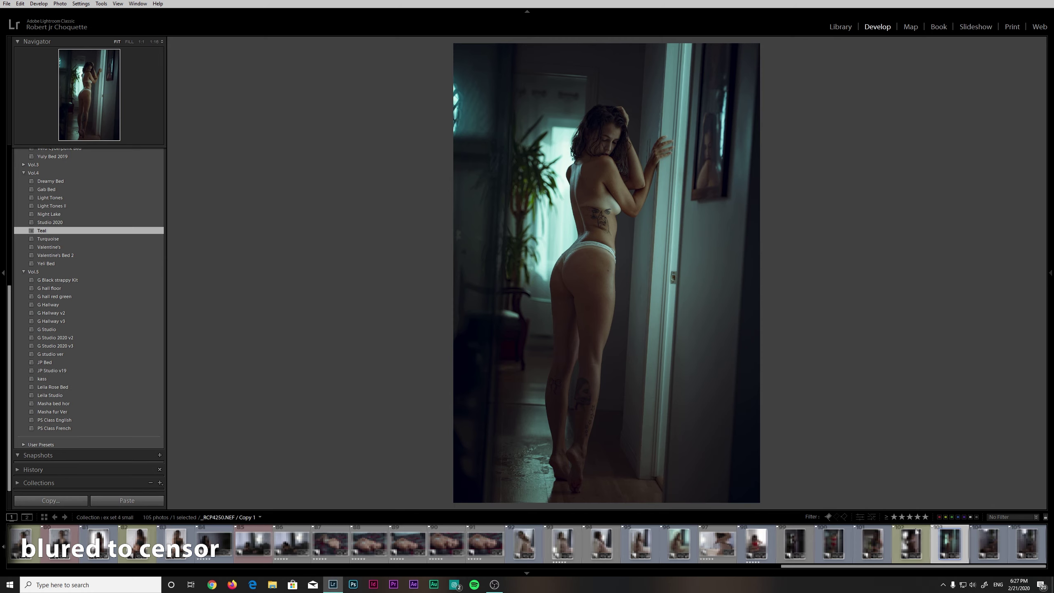
Step: Open photo 105, the last shot of the woman lying on the hallway floor, and apply the G hall floor preset from Vol.5
left_click(984, 548)
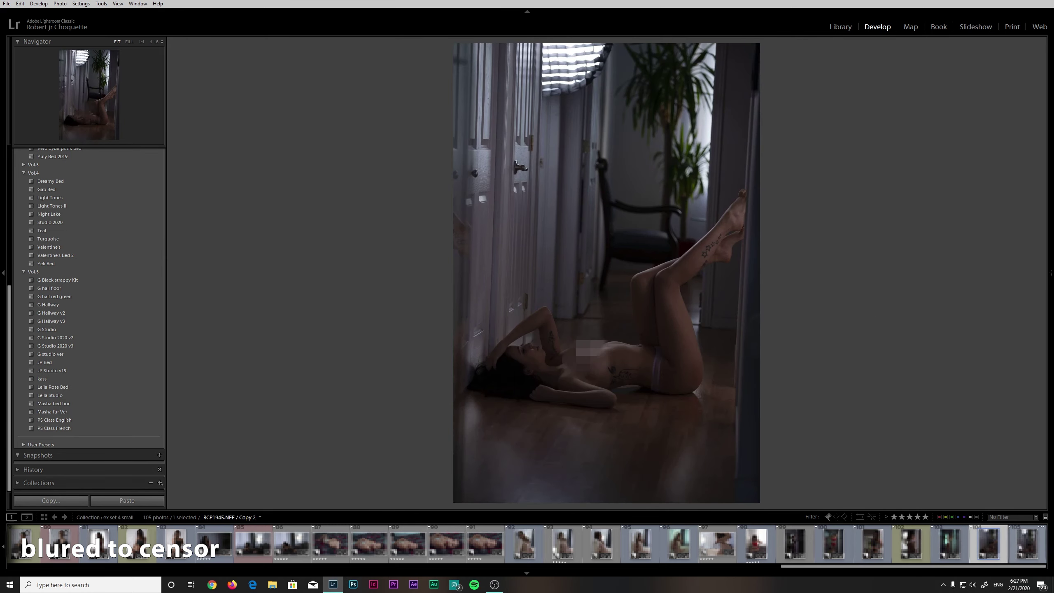
left_click(1022, 546)
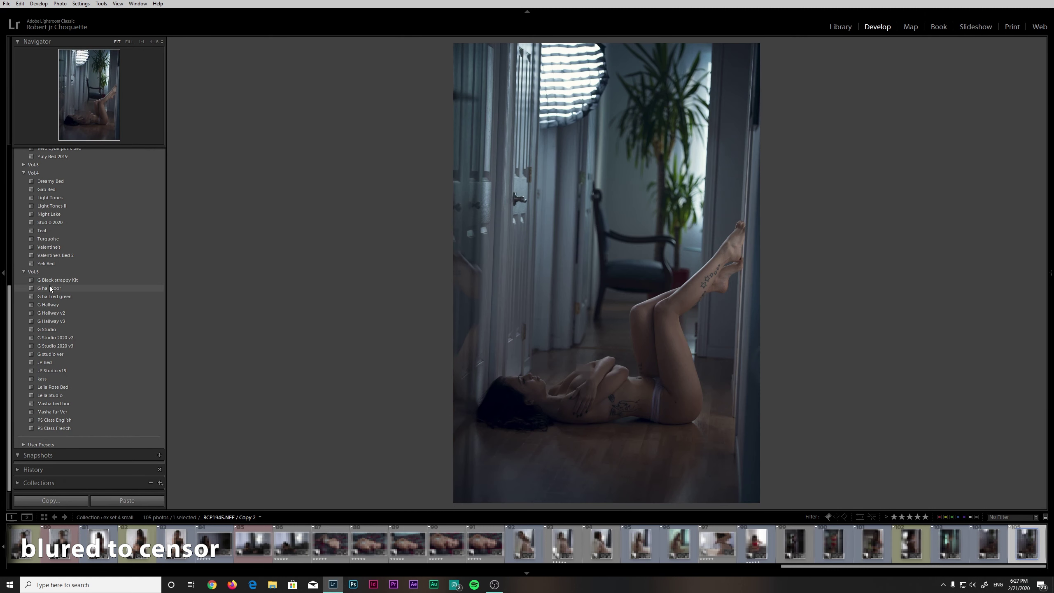
left_click(50, 293)
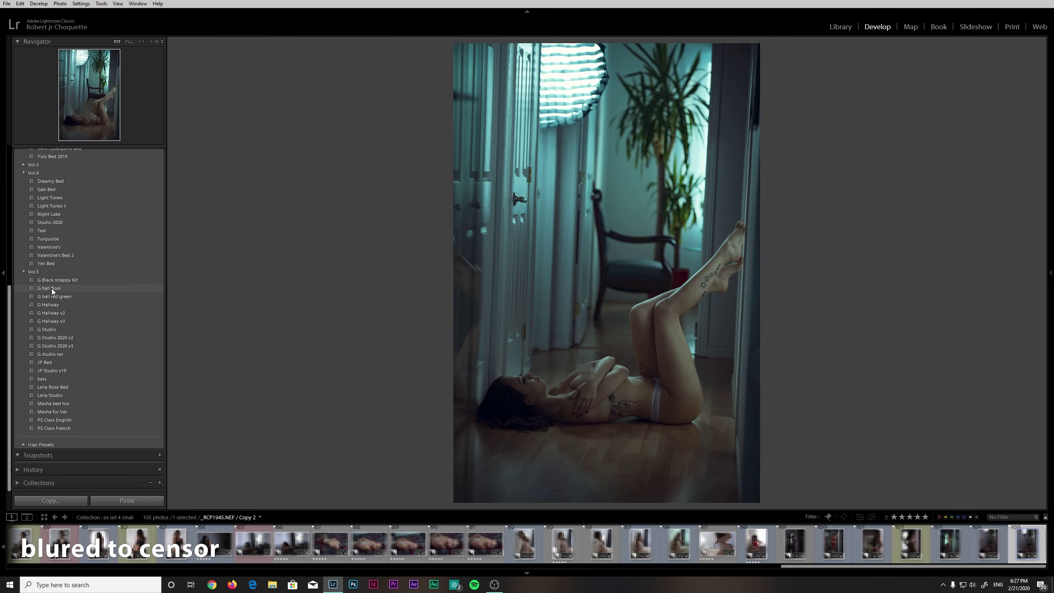
left_click(51, 288)
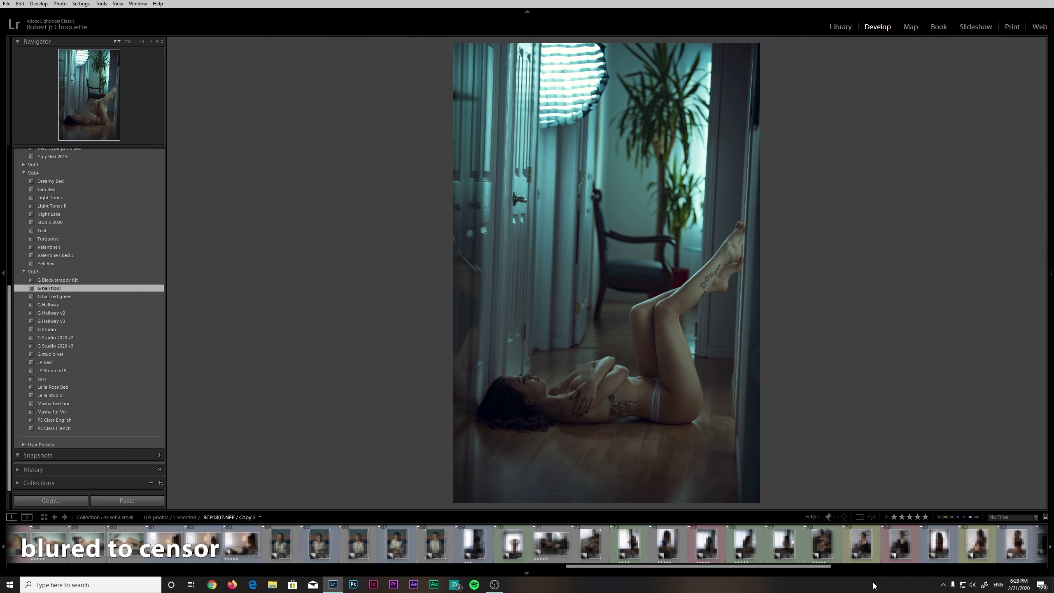
Step: Check the unedited settings of the bed photo with the black fishnet bodysuit and apply the Light Tones I preset from Vol.4
left_click_drag(780, 566, 669, 571)
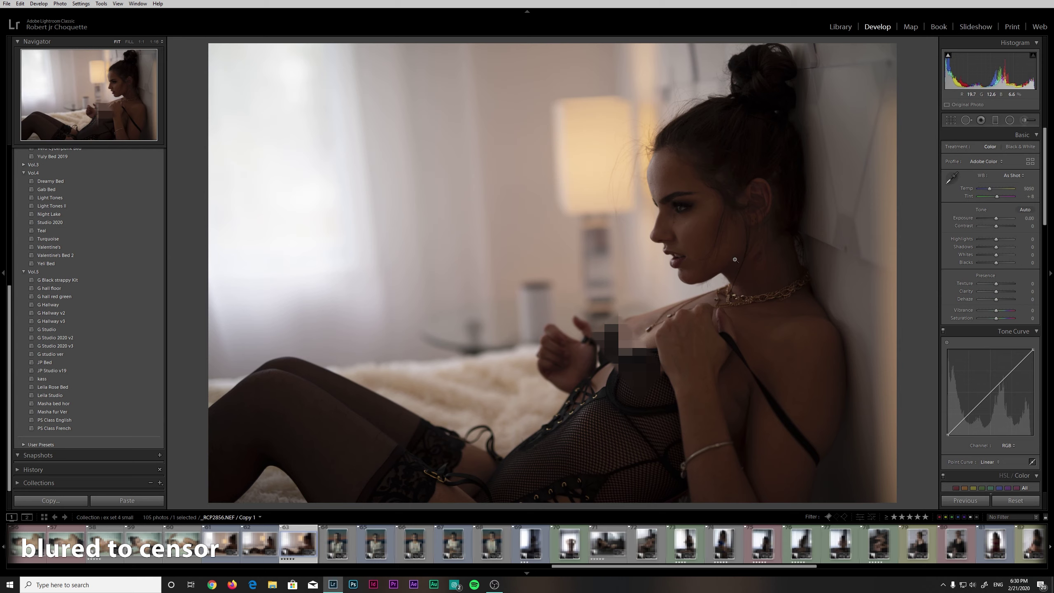
scroll(992, 307, "down", 10)
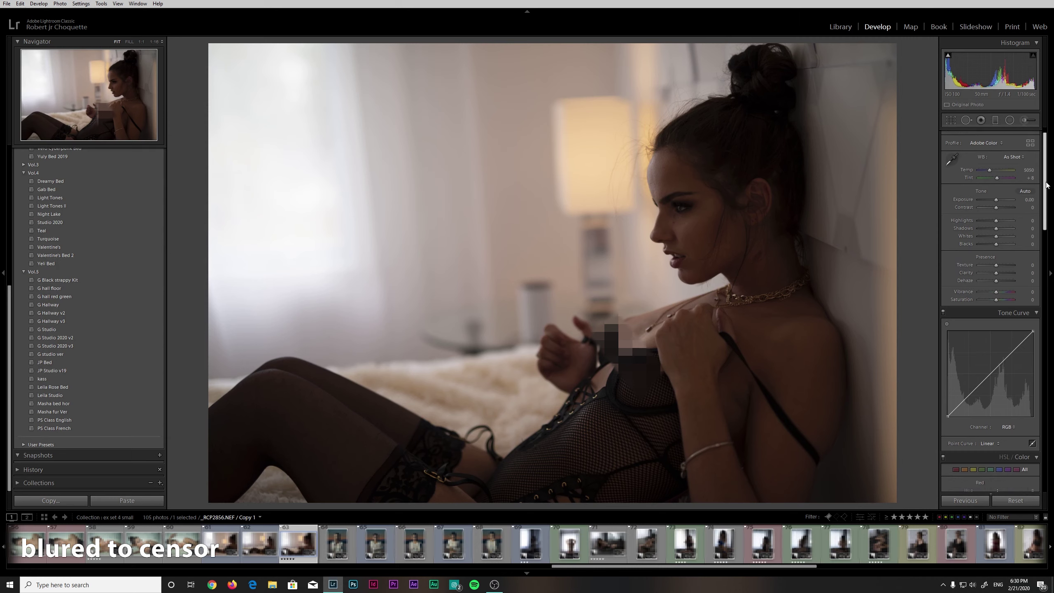
scroll(990, 311, "up", 10)
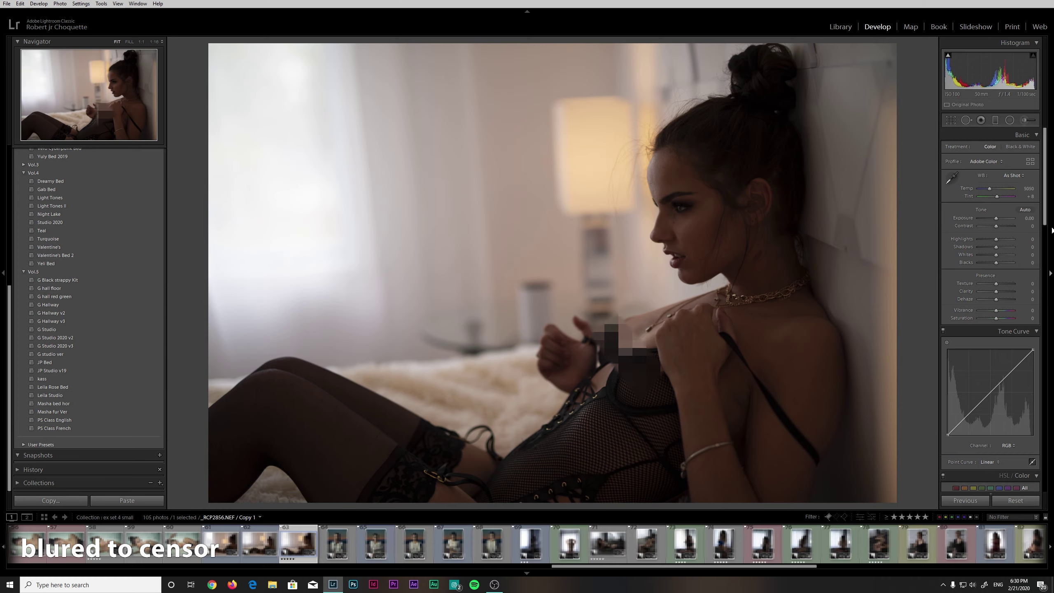
left_click(1052, 230)
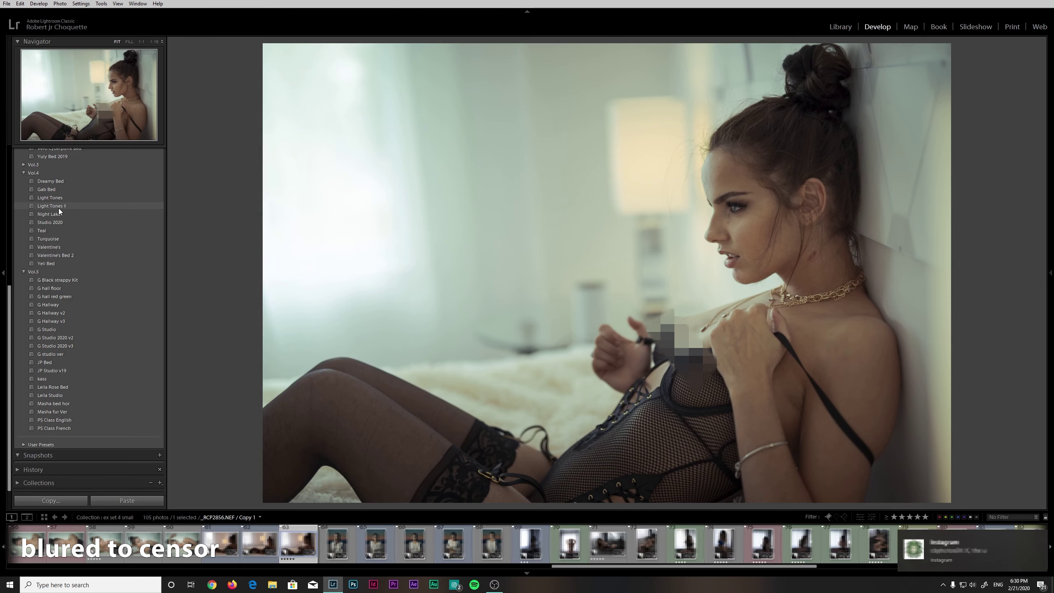
left_click(59, 208)
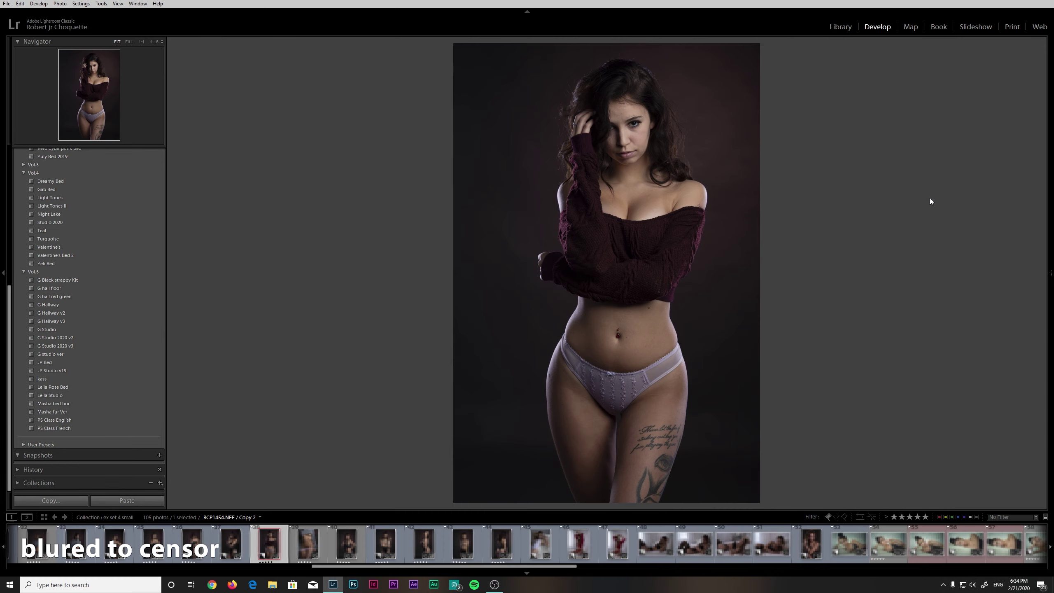
Step: Check the unedited develop settings of the studio photo with the burgundy off-shoulder sweater and apply the Studio 2020 preset from Vol.4
key("F8")
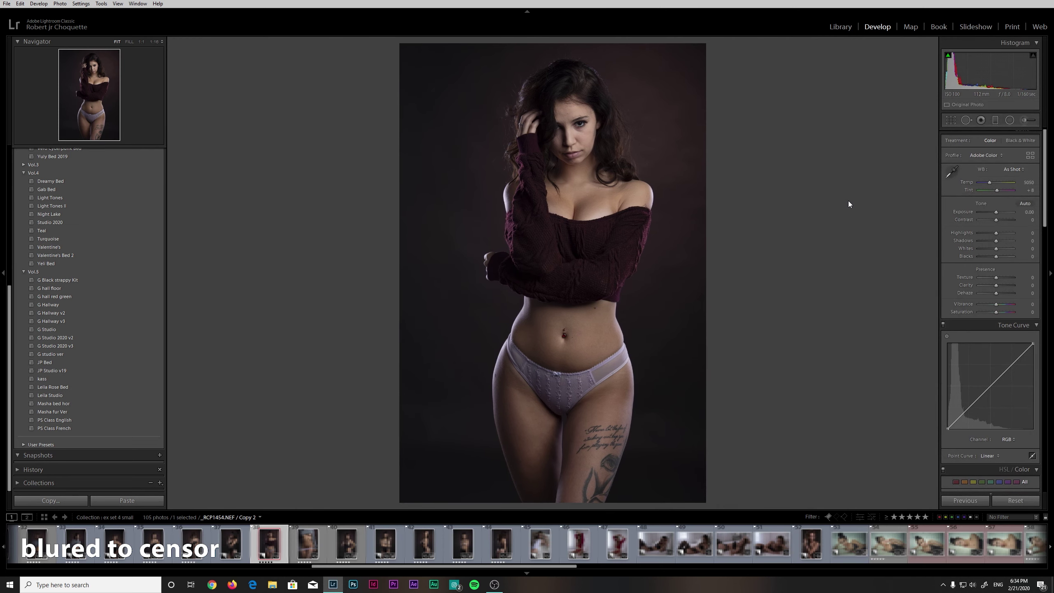
scroll(977, 257, "down", 8)
scroll(978, 260, "up", 9)
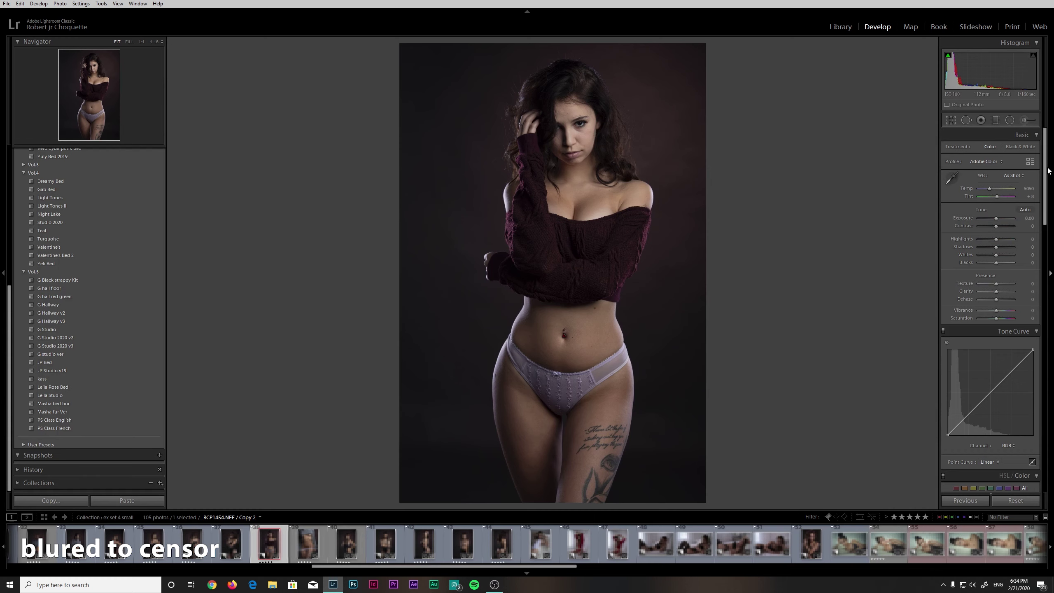
scroll(1013, 209, "down", 10)
scroll(990, 290, "up", 10)
key("F8")
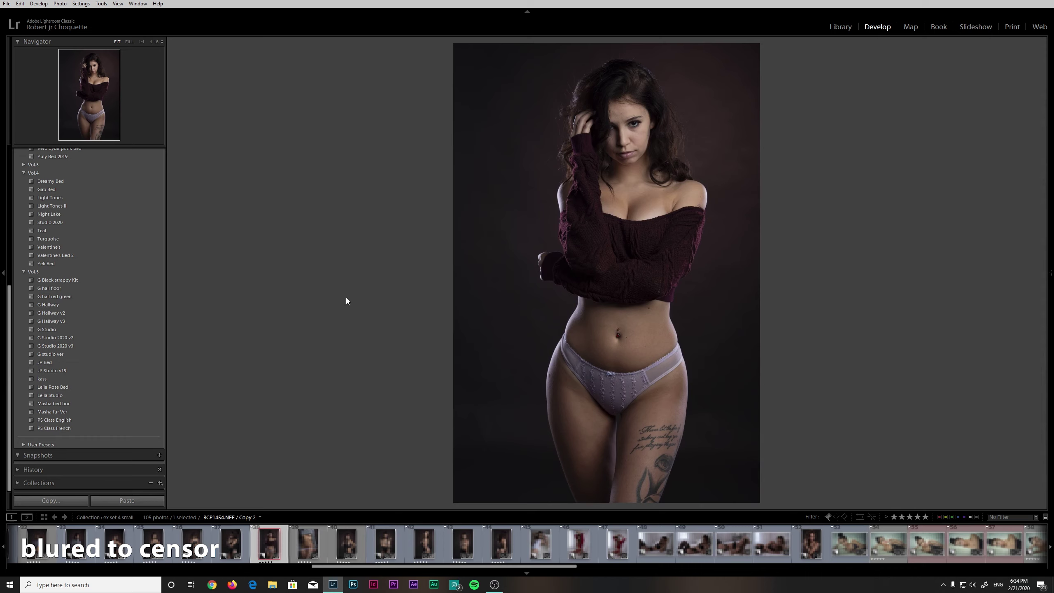
left_click(83, 222)
left_click(82, 222)
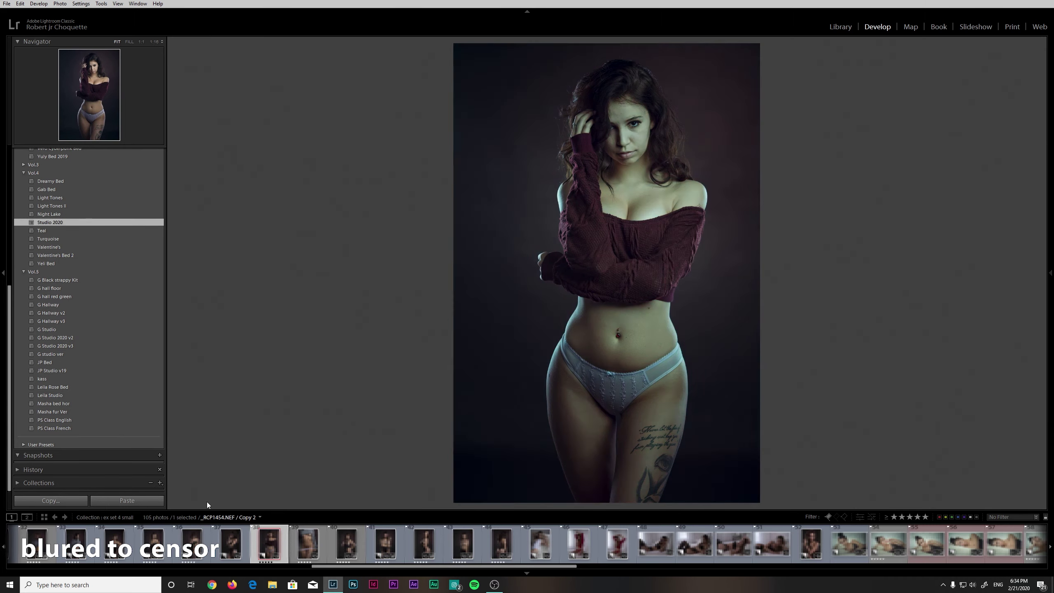
Step: Apply the Studio 2020 preset to the black bodysuit studio photos _RCP1440.NEF and _RCP1408.NEF, both Copy 2
left_click(154, 543)
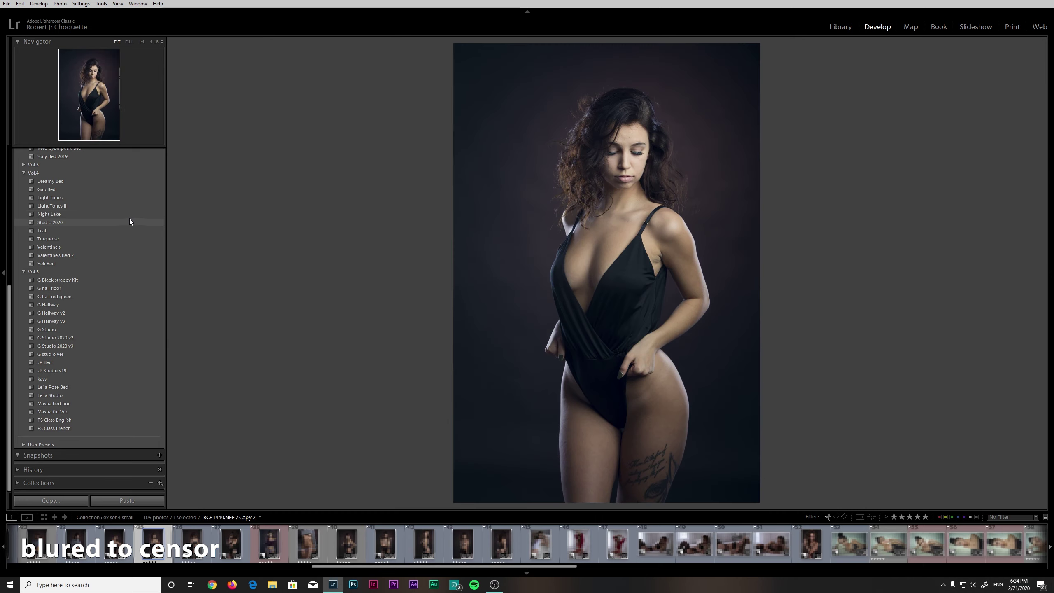
left_click(129, 223)
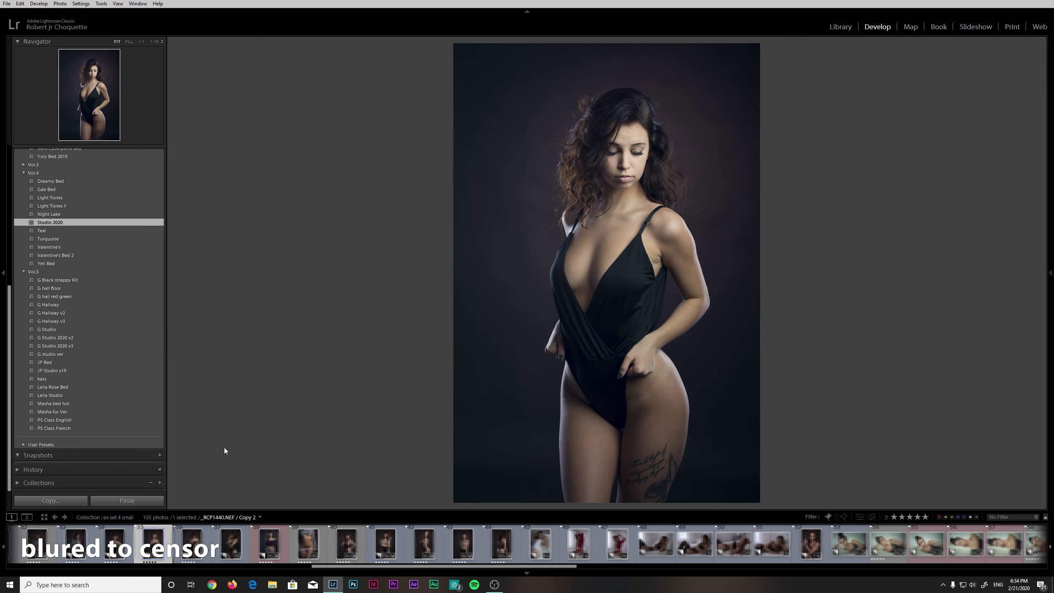
key("Left")
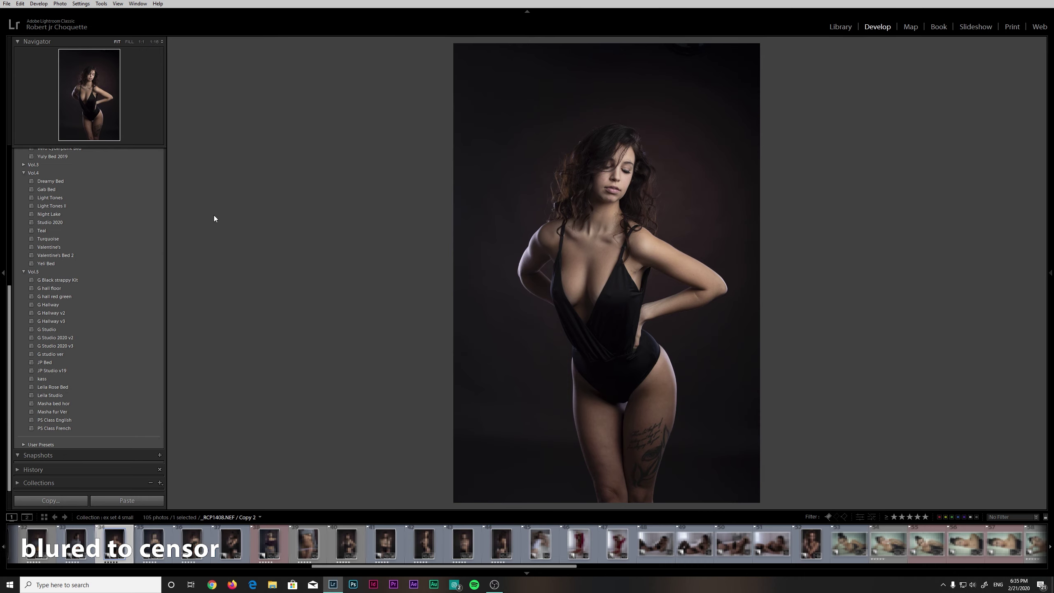
left_click(139, 225)
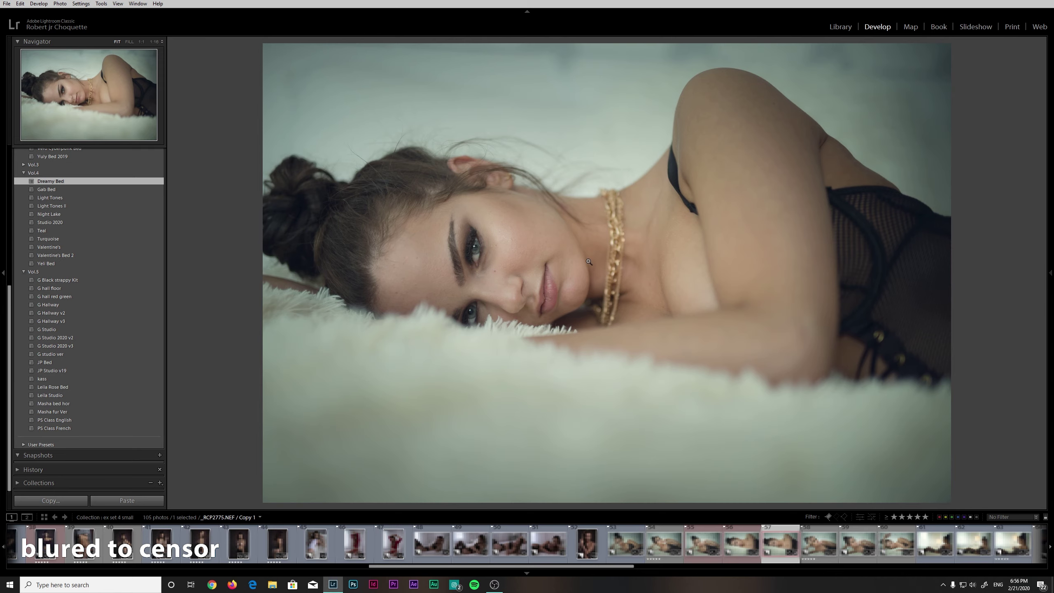
Step: Undo the preset on the bed close-up with the gold necklace to show the original, and reapply Dreamy Bed from Vol.4
key("ctrl+z")
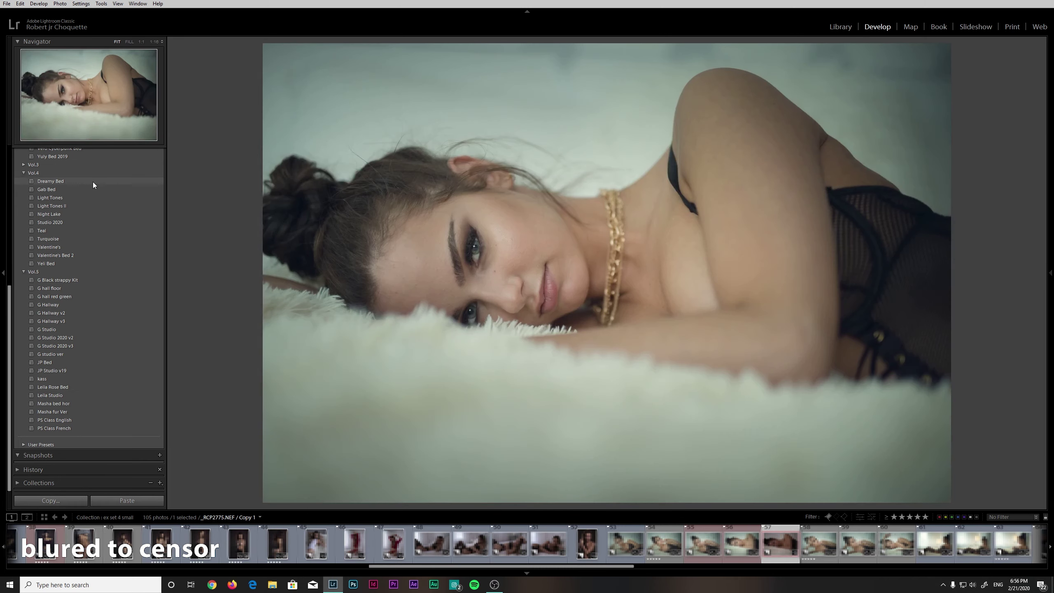
left_click(90, 182)
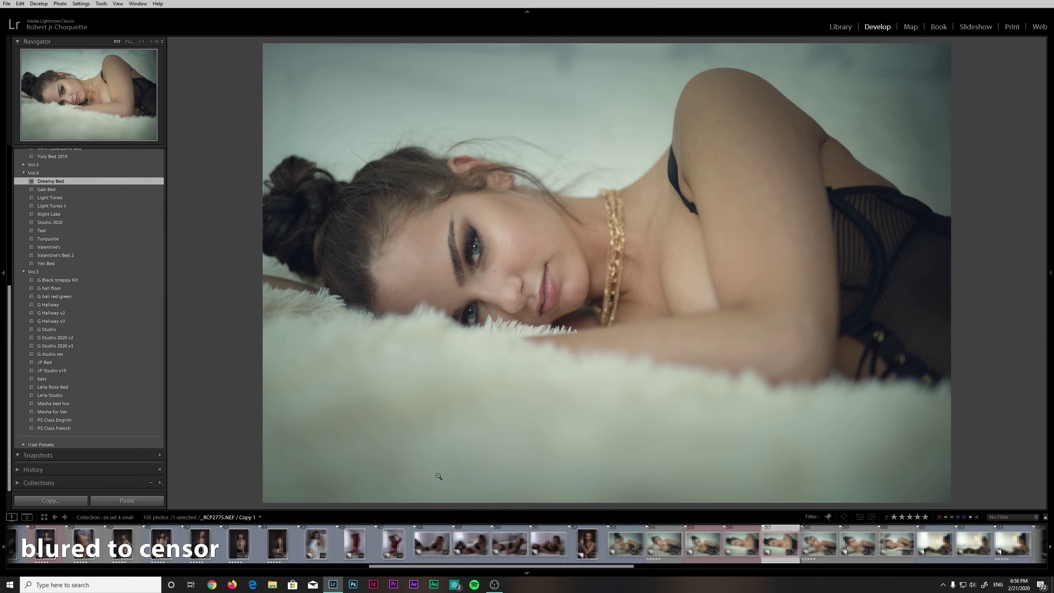
Step: Return to the burgundy sweater studio photo _RCP1454.NEF and apply the Studio 2020 preset again
scroll(468, 566, "up", 5)
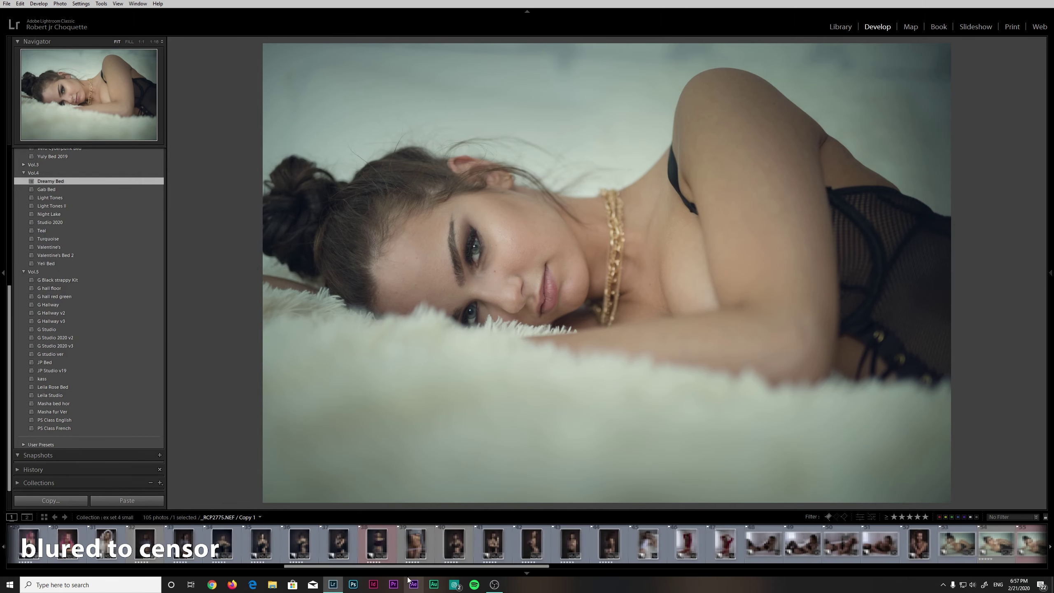
left_click(416, 543)
left_click(376, 544)
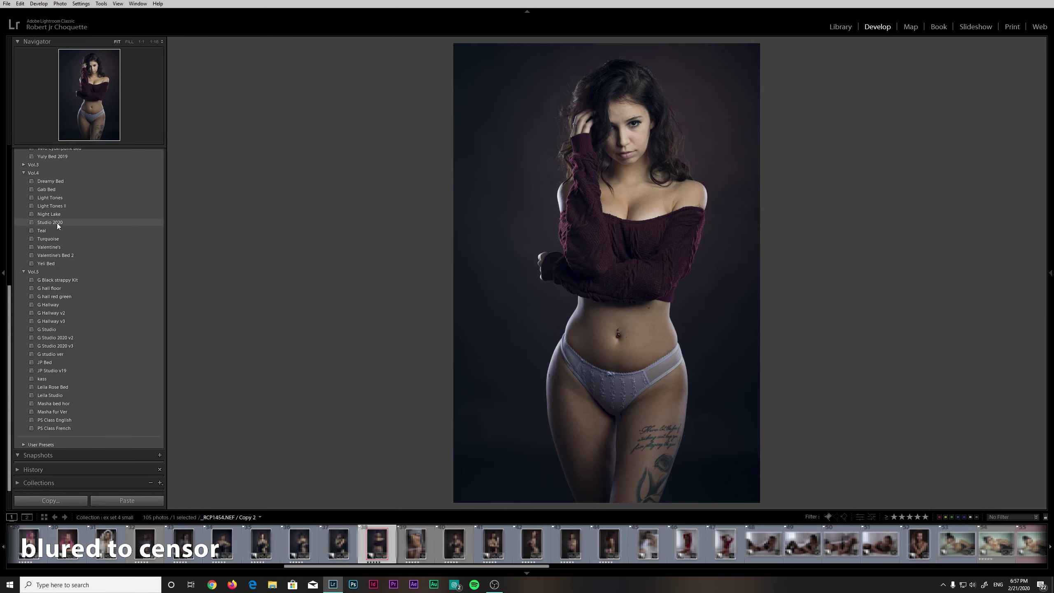
left_click(57, 223)
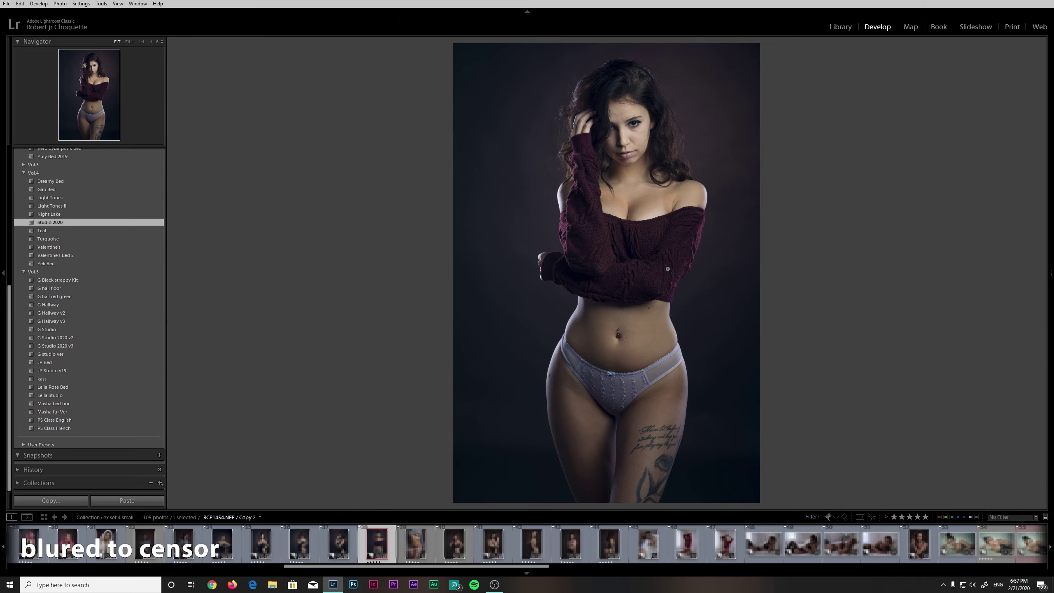